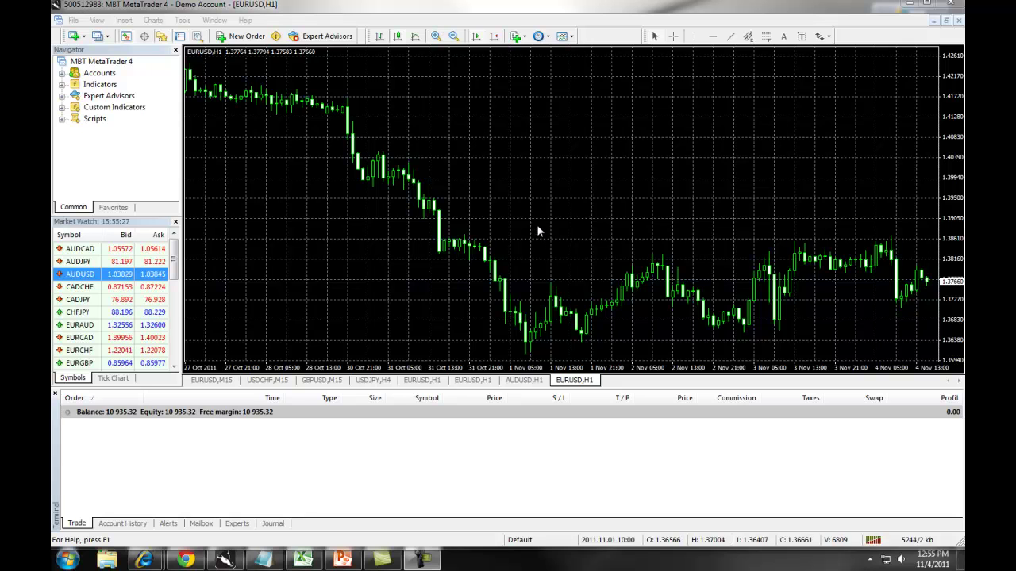
# Open a new order window for EURUSD with a volume of 1.00 lots.
pyautogui.click(241, 35)
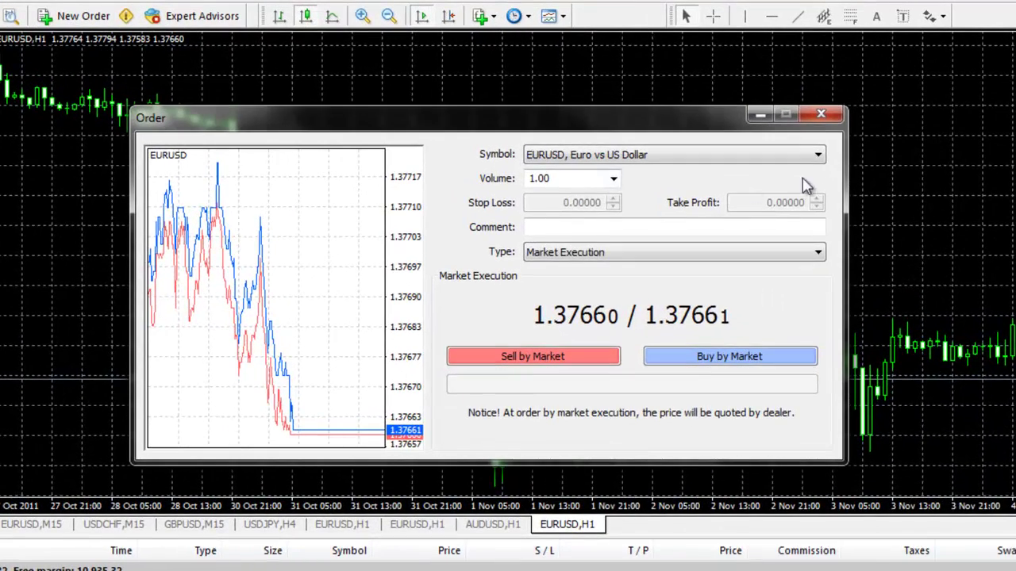
pyautogui.click(819, 155)
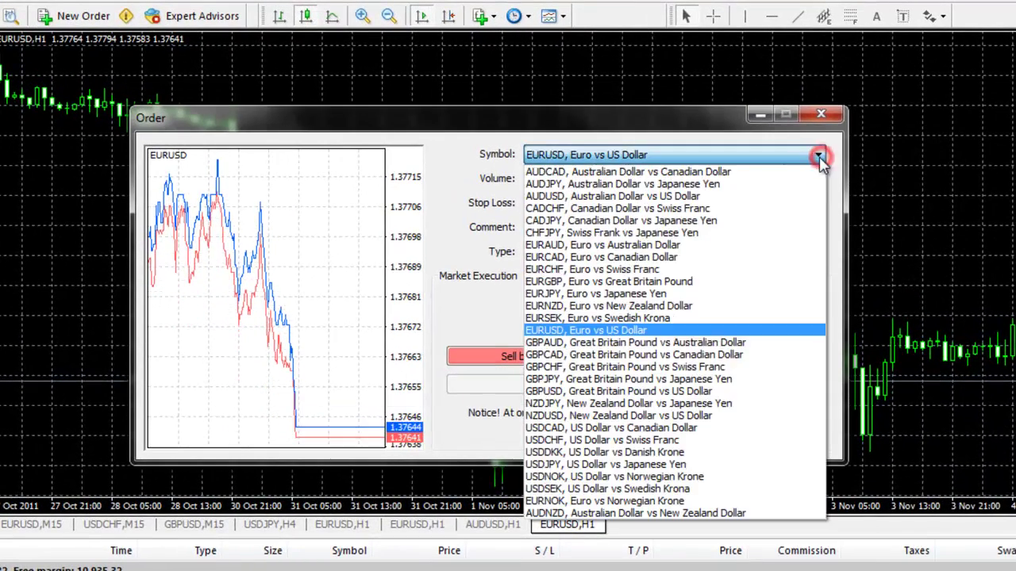
pyautogui.click(627, 330)
pyautogui.click(570, 177)
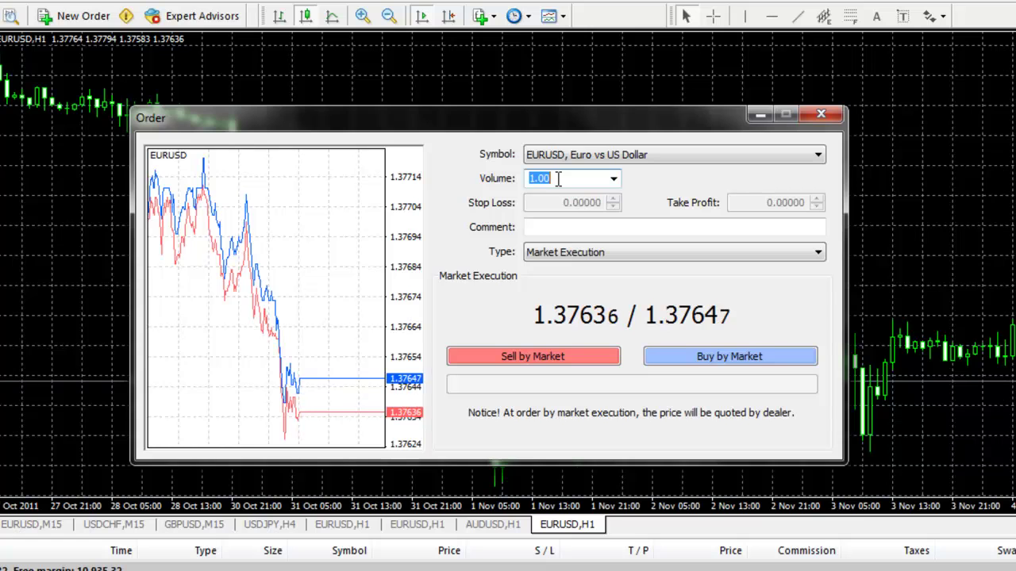
# Set the order type to Pending Order of type Buy Stop.
pyautogui.click(820, 255)
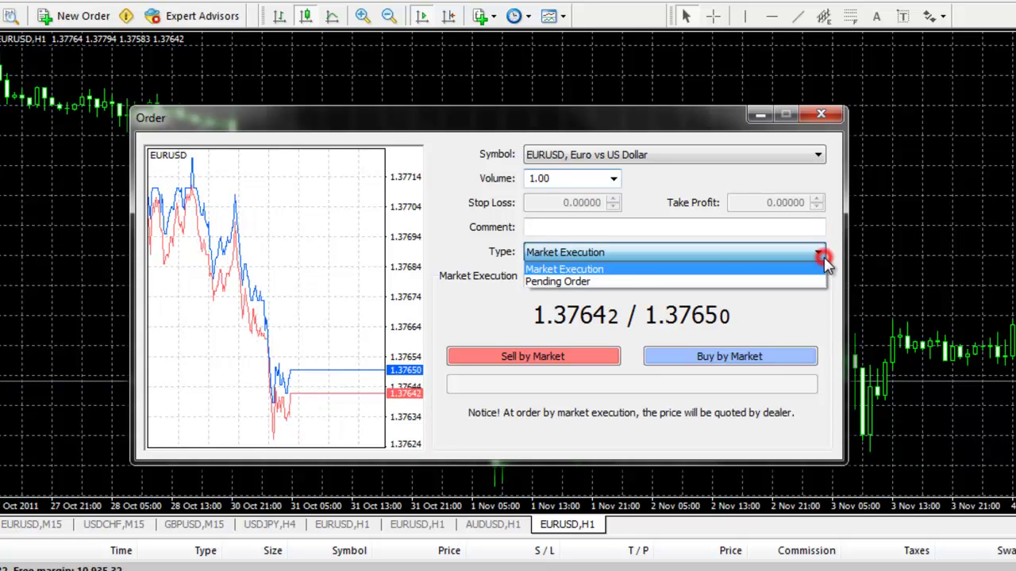
pyautogui.click(641, 282)
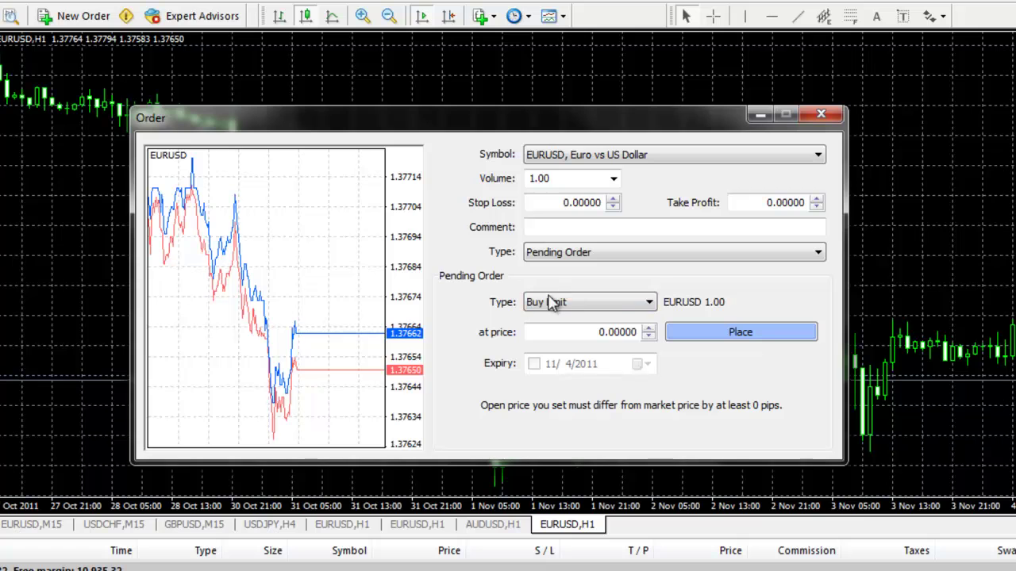
pyautogui.click(649, 303)
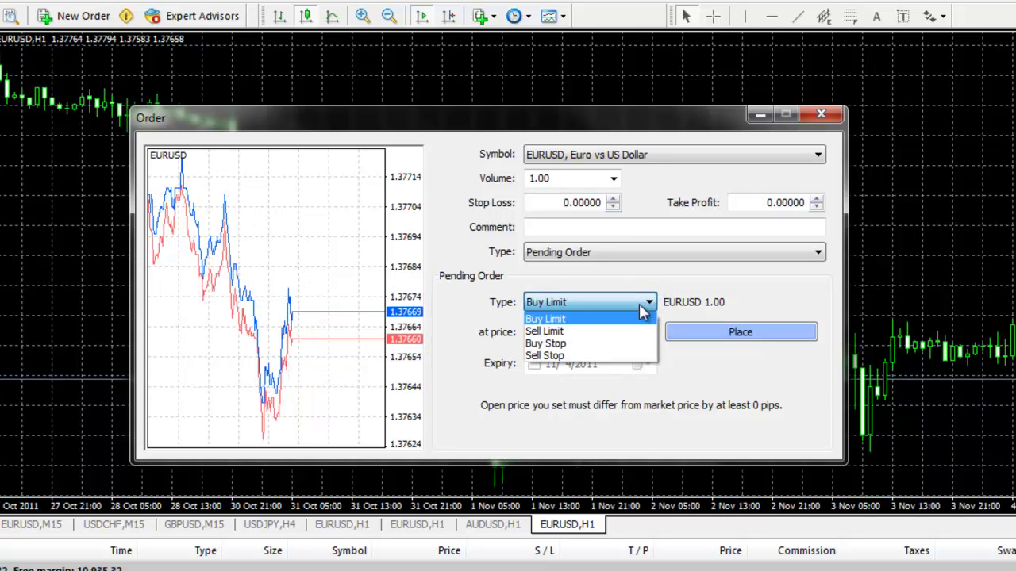
pyautogui.click(588, 345)
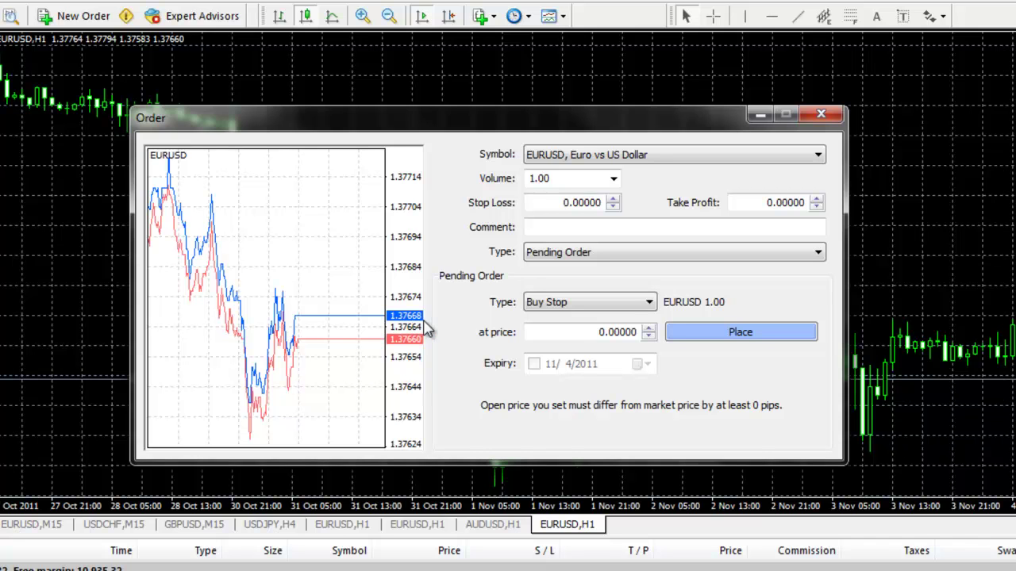
# Enter 1.40000 as the Buy Stop's entry price.
pyautogui.doubleClick(586, 336)
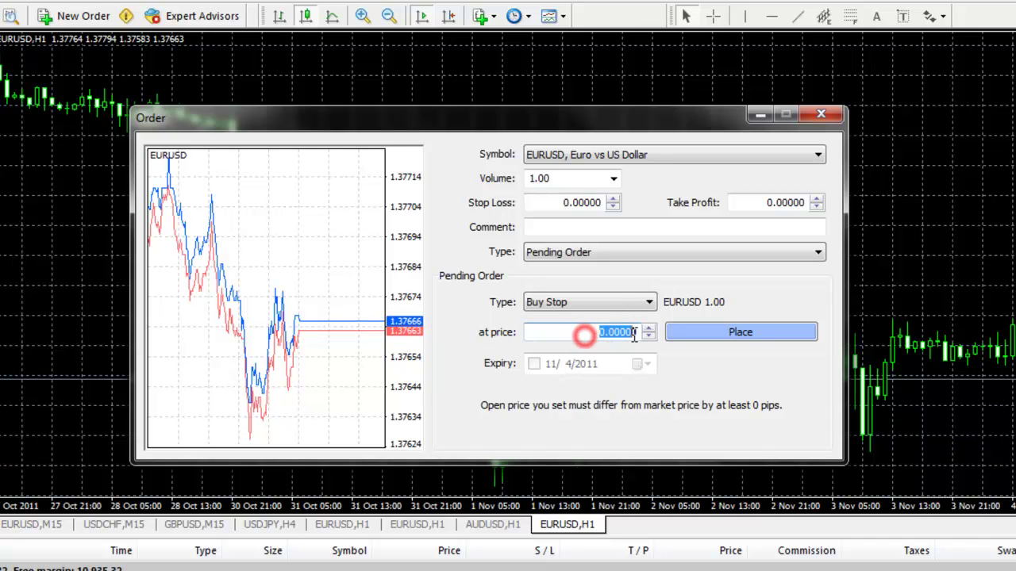
pyautogui.write('1')
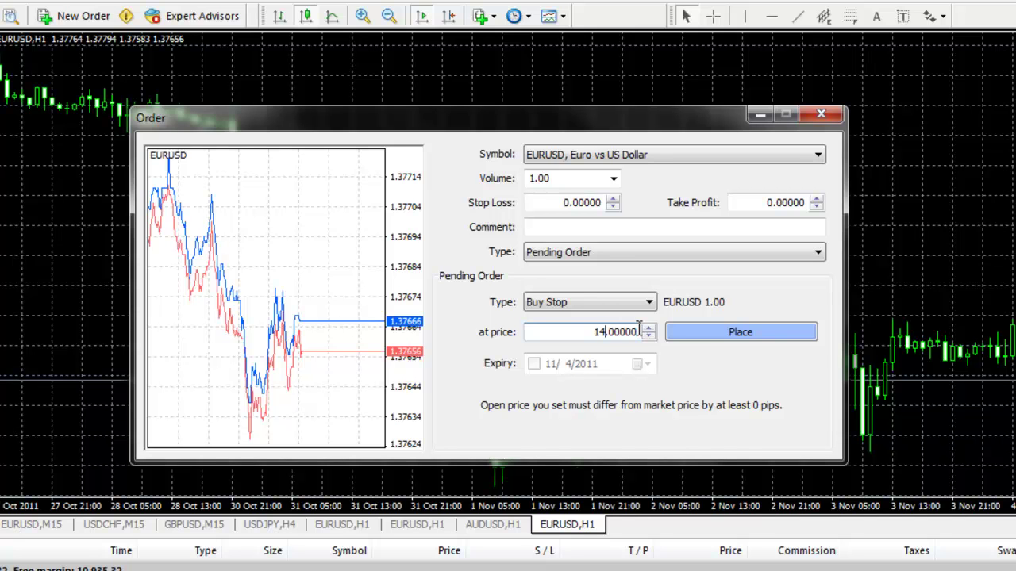
pyautogui.write('4')
pyautogui.press('Delete')
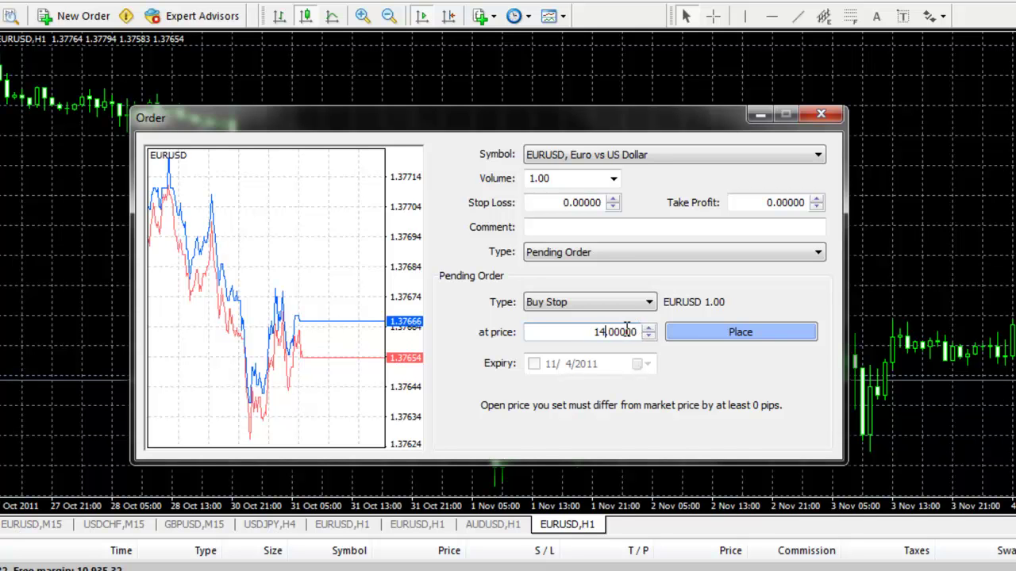
pyautogui.moveTo(637, 332); pyautogui.dragTo(600, 332)
pyautogui.click(601, 332)
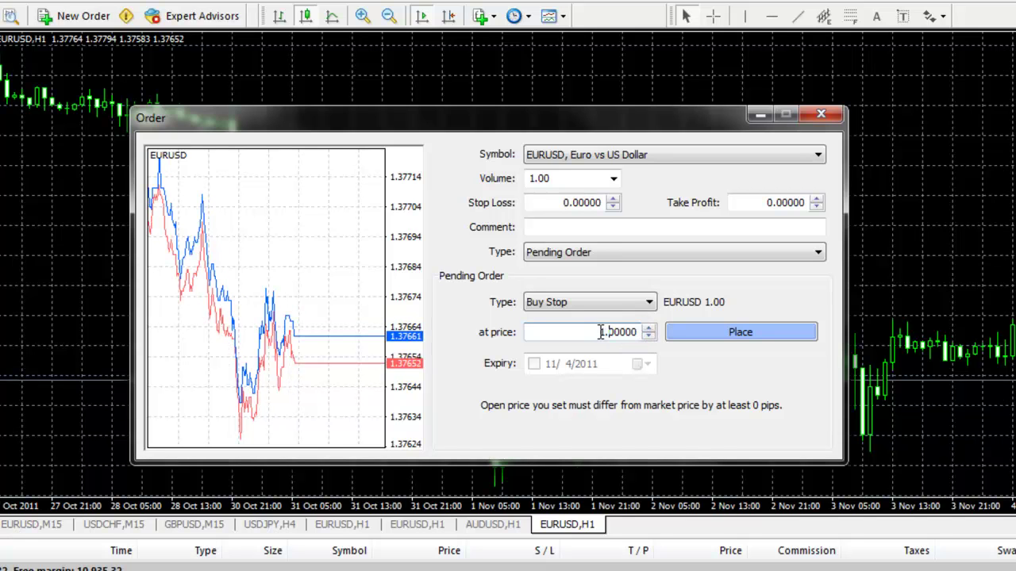
# Set stop loss 1.37 and take profit 1.41, then place the Buy Stop.
pyautogui.doubleClick(565, 203)
pyautogui.write('1.37')
pyautogui.moveTo(758, 203); pyautogui.dragTo(808, 205)
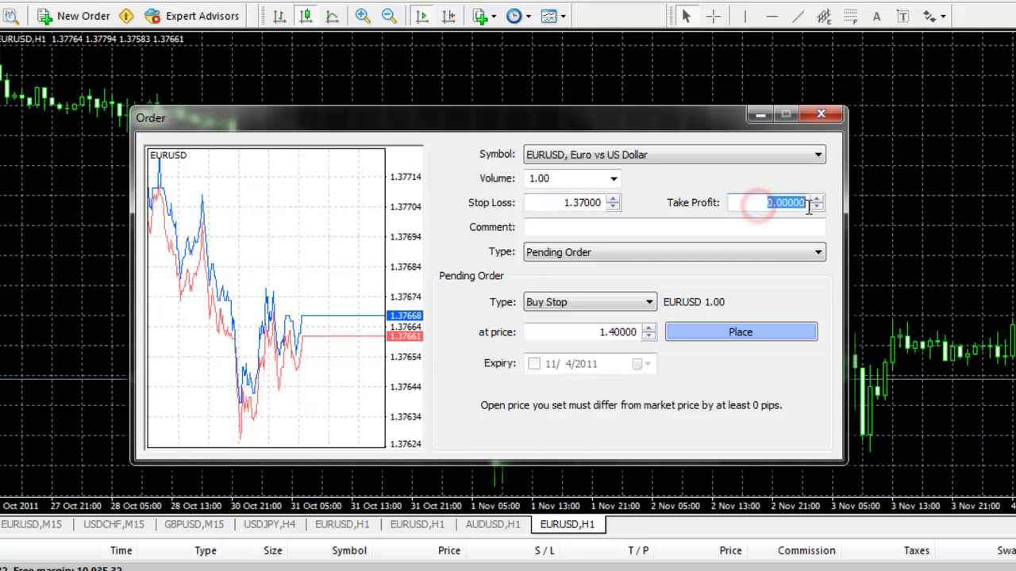
pyautogui.write('1.')
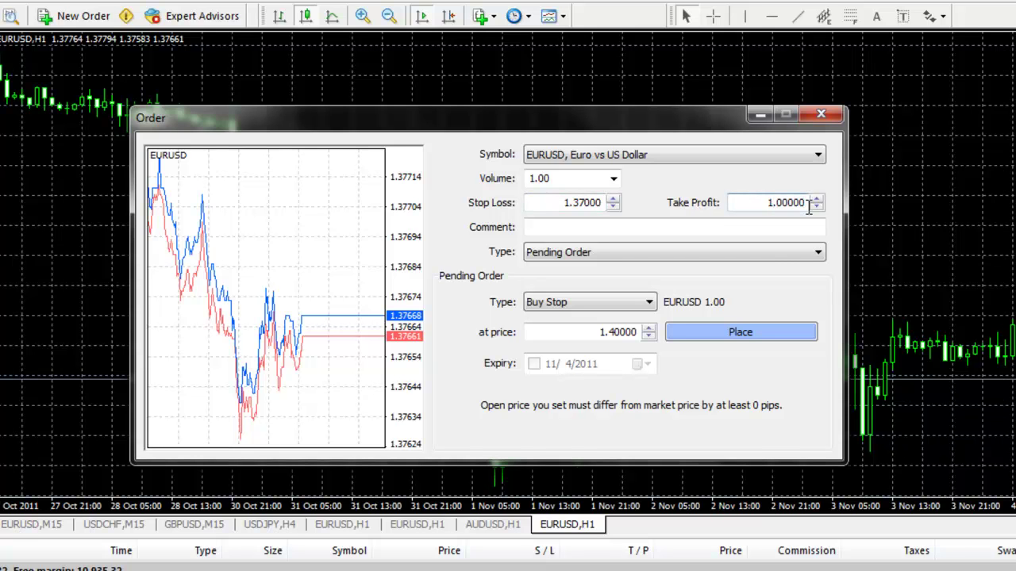
pyautogui.write('41')
pyautogui.click(751, 229)
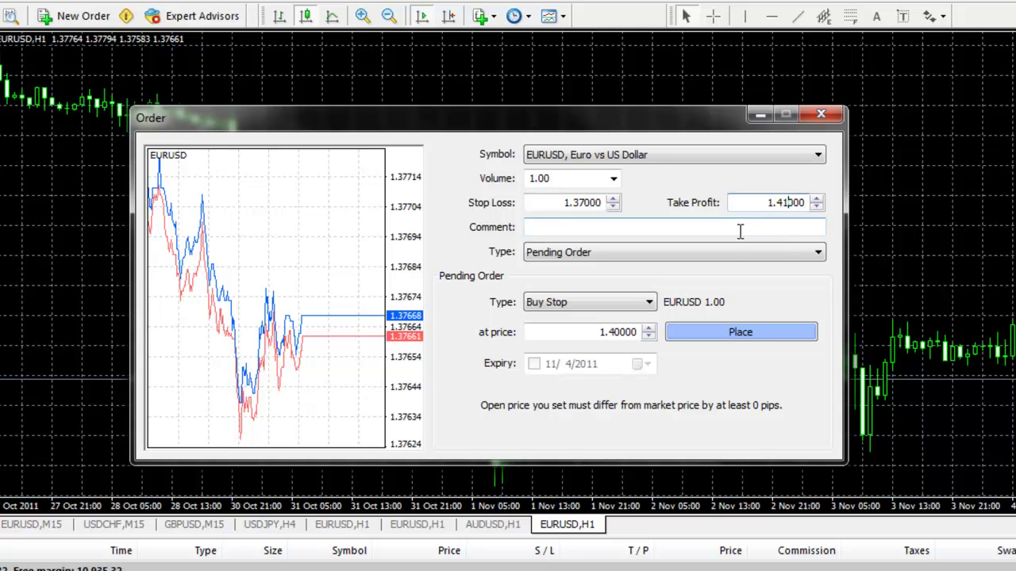
pyautogui.click(719, 333)
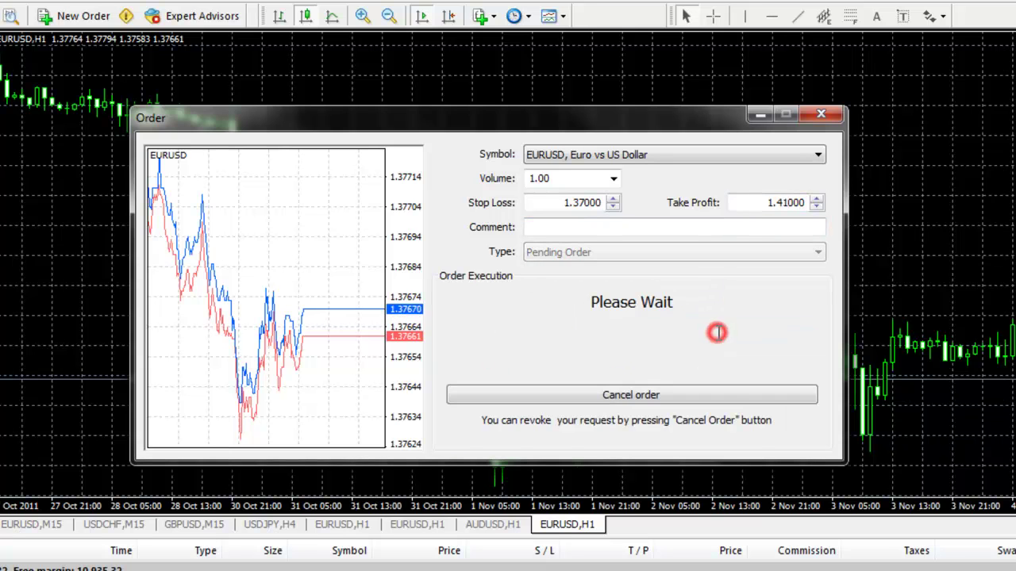
# Dismiss the confirmation and check the 1.00-lot EURUSD buy stop at 1.40000 in the Trade list.
pyautogui.moveTo(684, 338); pyautogui.dragTo(480, 295)
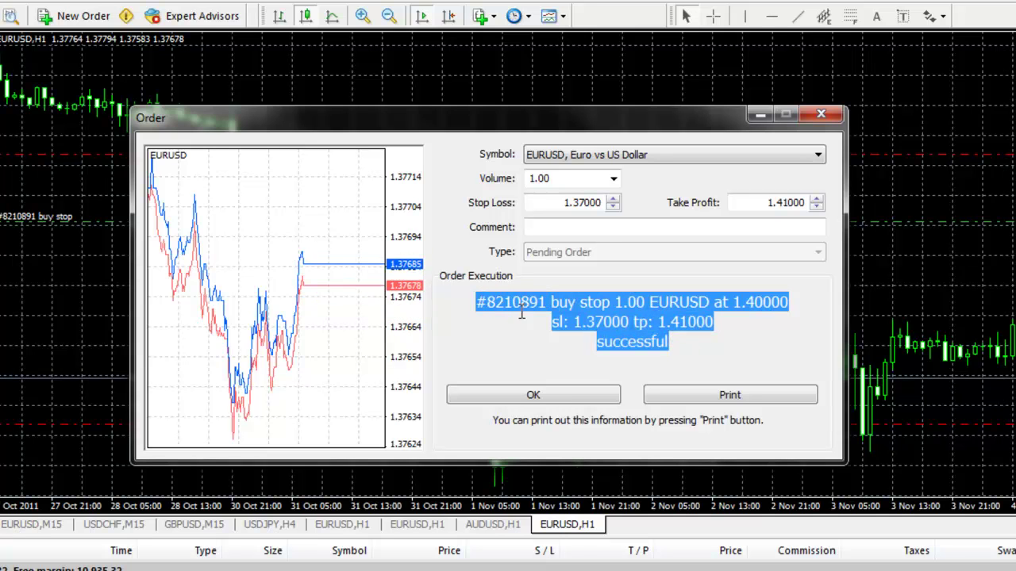
pyautogui.click(562, 396)
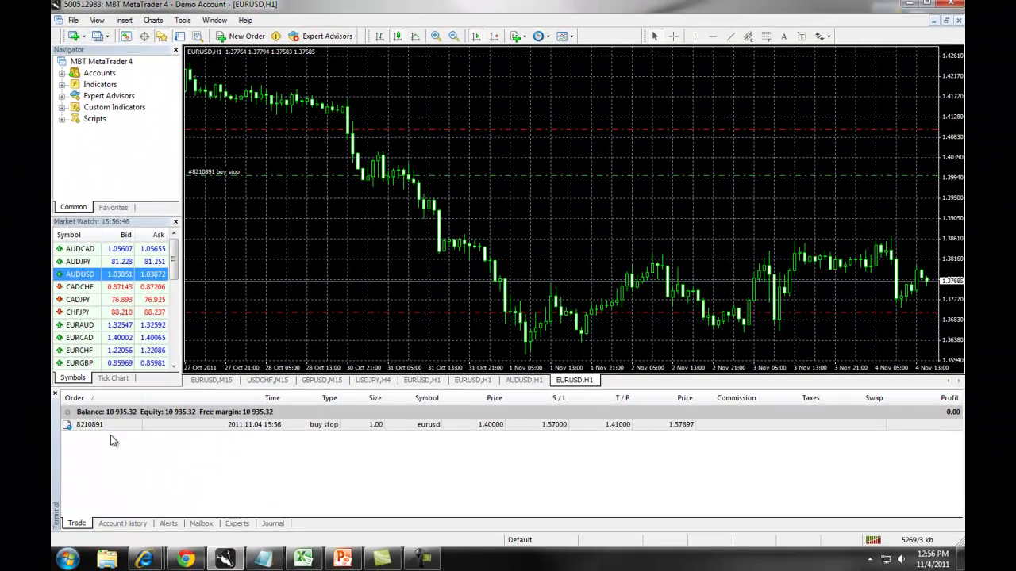
pyautogui.click(18, 488)
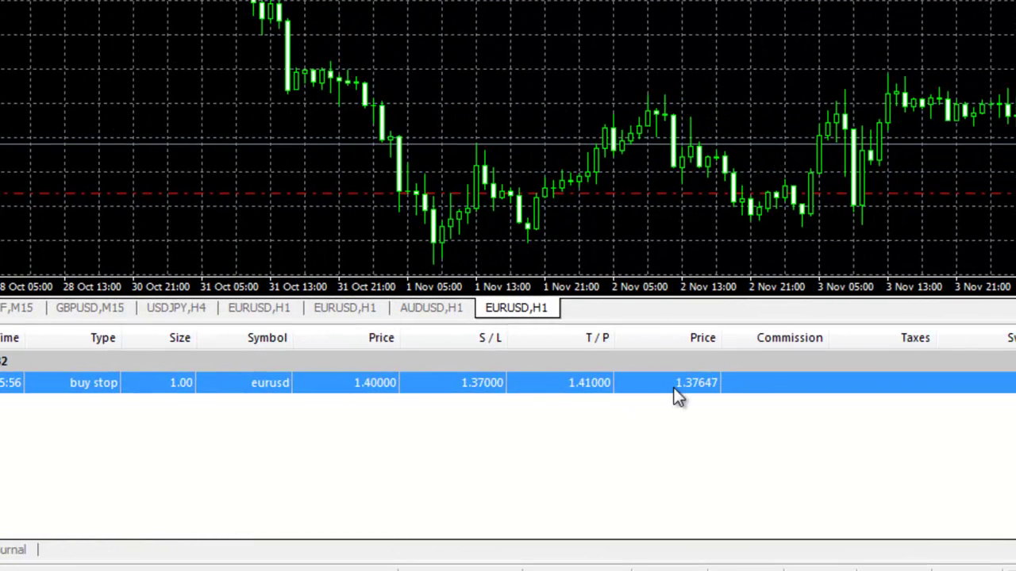
pyautogui.click(681, 418)
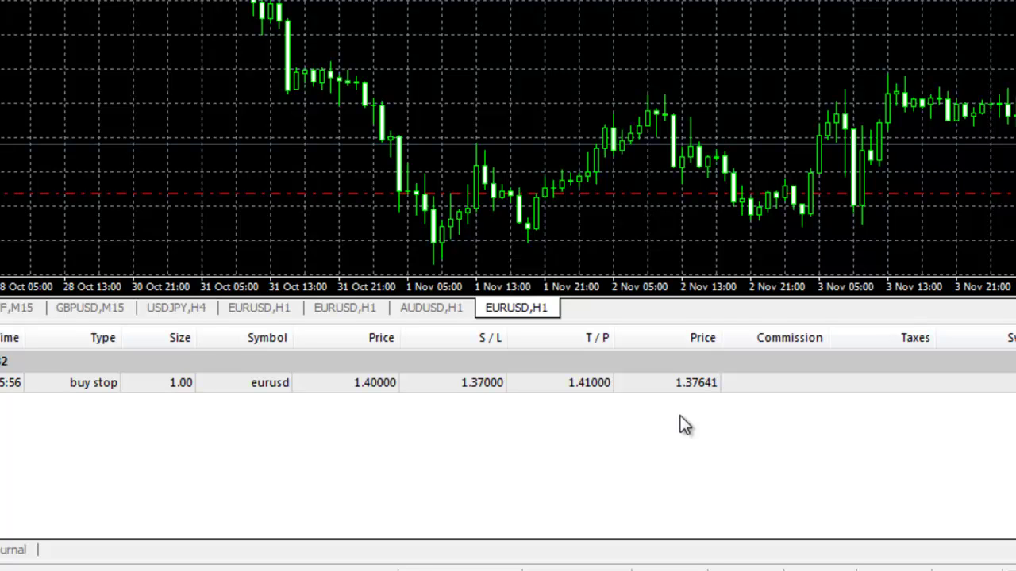
# Open the Modify Order dialog for the EURUSD buy stop.
pyautogui.rightClick(289, 384)
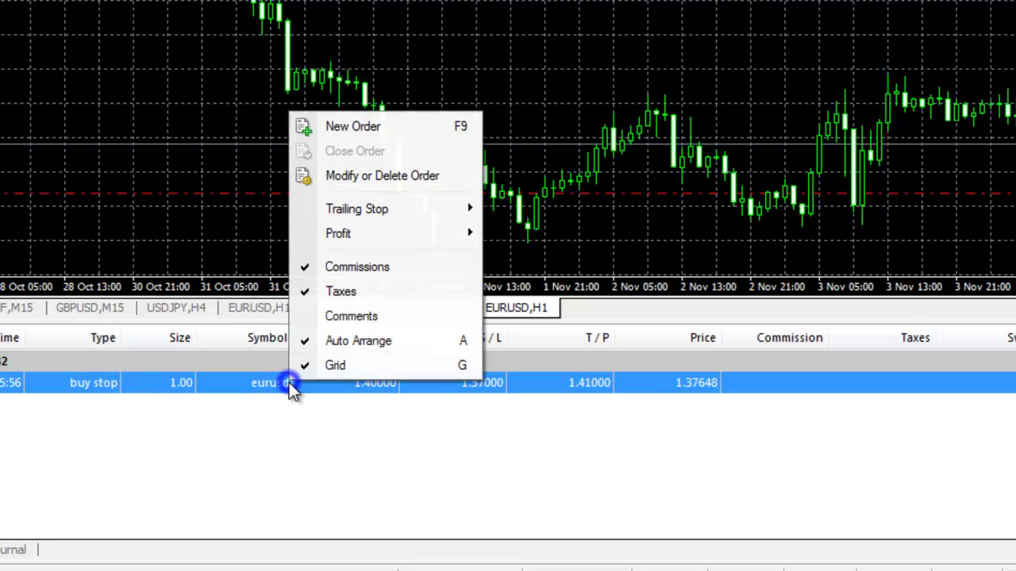
pyautogui.click(381, 178)
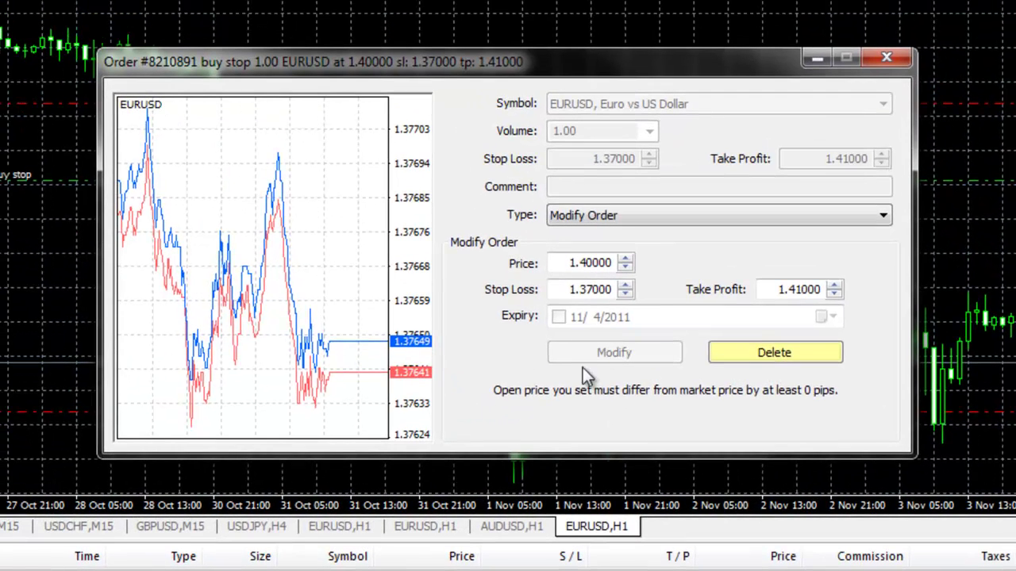
pyautogui.click(568, 261)
pyautogui.moveTo(568, 262); pyautogui.dragTo(611, 255)
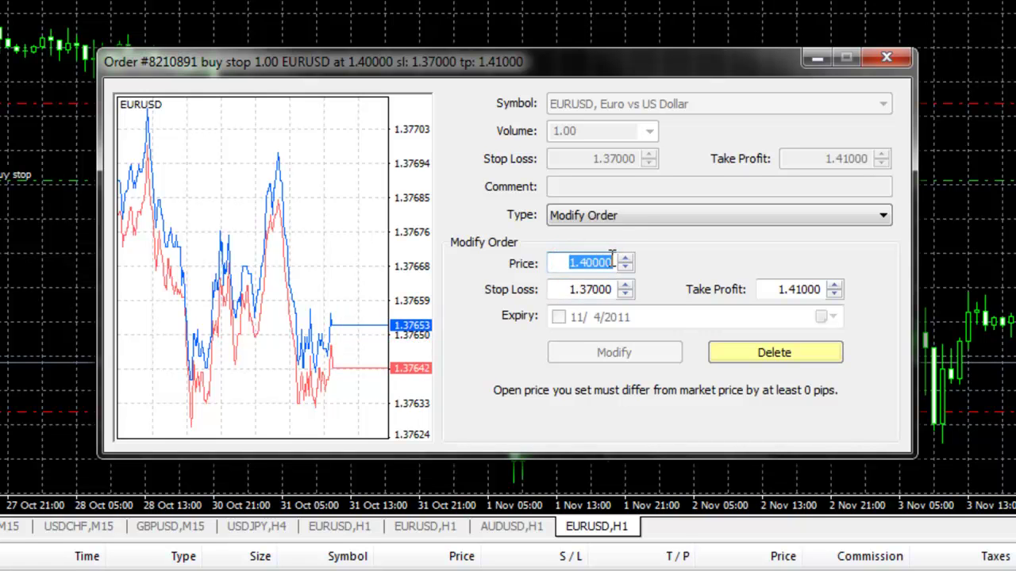
# Change the buy stop's stop loss from 1.37000 to 1.36000.
pyautogui.click(567, 291)
pyautogui.moveTo(567, 291); pyautogui.dragTo(613, 291)
pyautogui.click(618, 289)
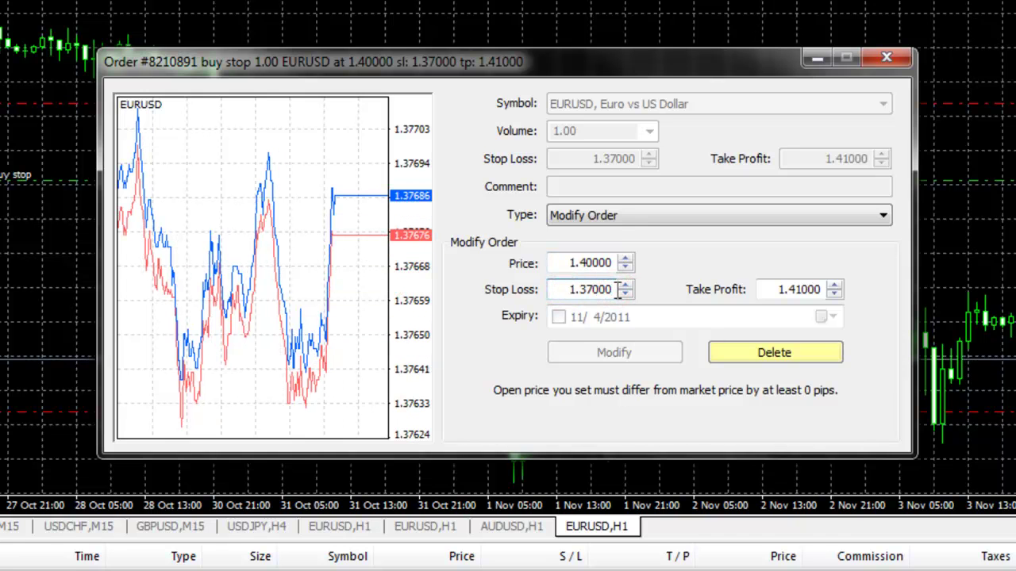
pyautogui.press('Left')
pyautogui.press('Left')
pyautogui.press('Left')
pyautogui.press('BackSpace')
pyautogui.write('0')
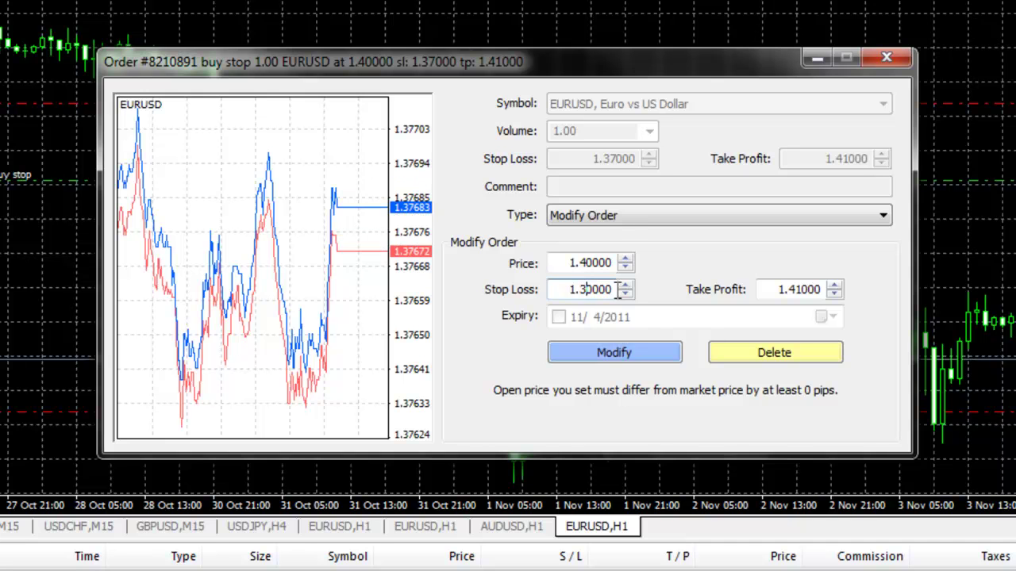
pyautogui.press('BackSpace')
pyautogui.write('6')
# Apply the modification, keeping take profit 1.41000, and close the confirmation.
pyautogui.moveTo(777, 290); pyautogui.dragTo(824, 289)
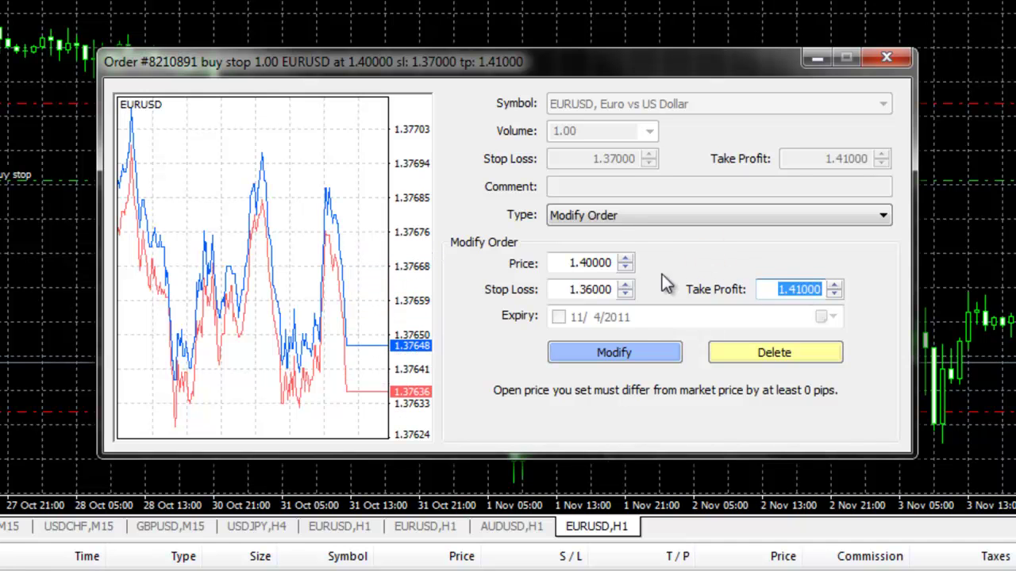
pyautogui.click(623, 356)
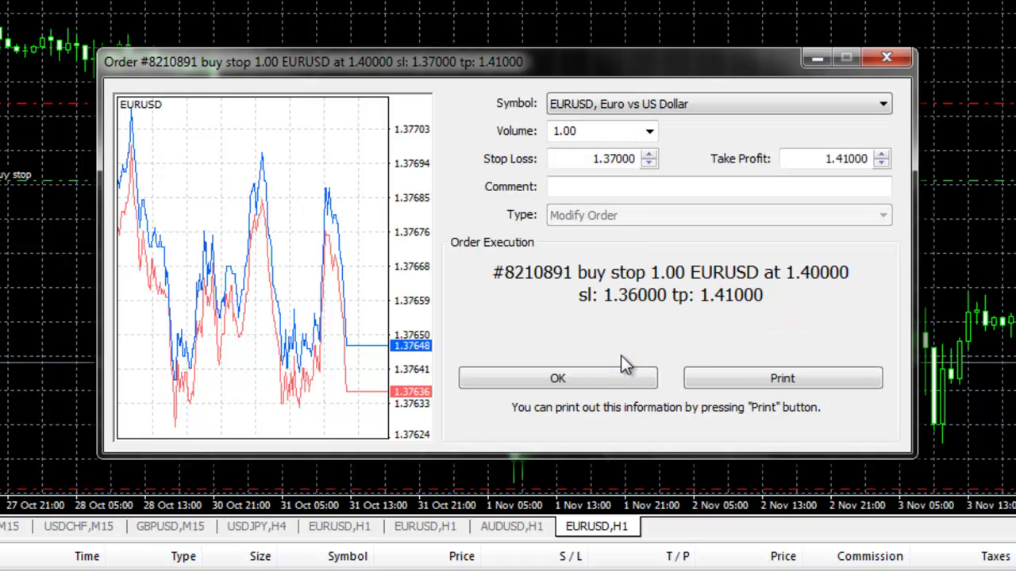
pyautogui.moveTo(764, 295); pyautogui.dragTo(495, 272)
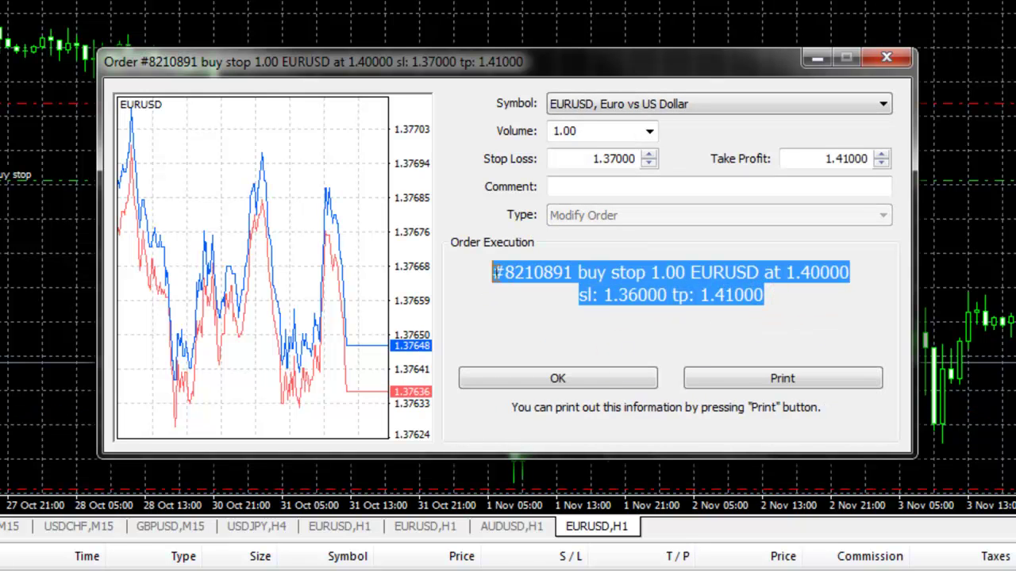
pyautogui.click(562, 384)
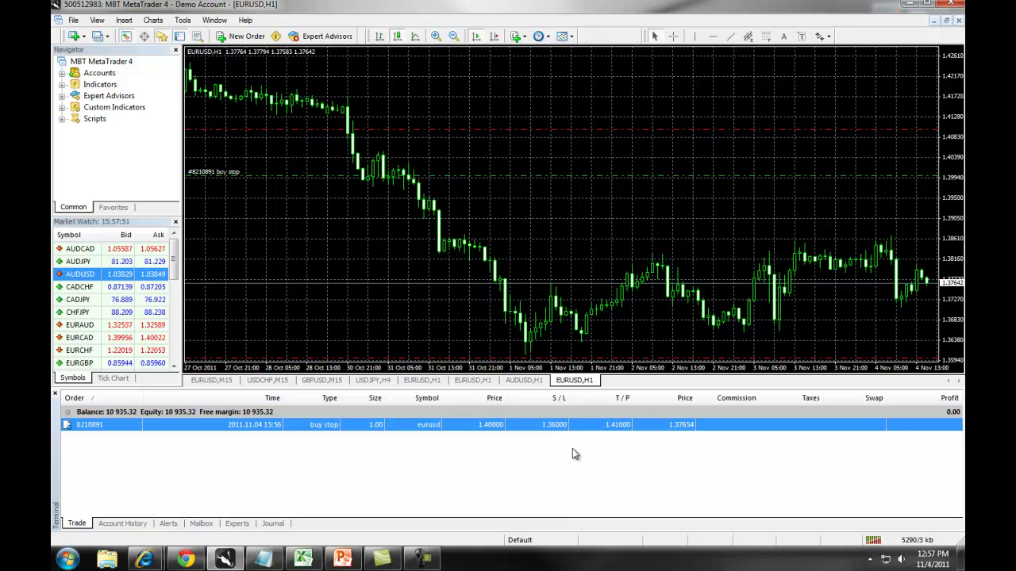
# Delete the EURUSD buy stop order and dismiss the deletion confirmation.
pyautogui.rightClick(554, 427)
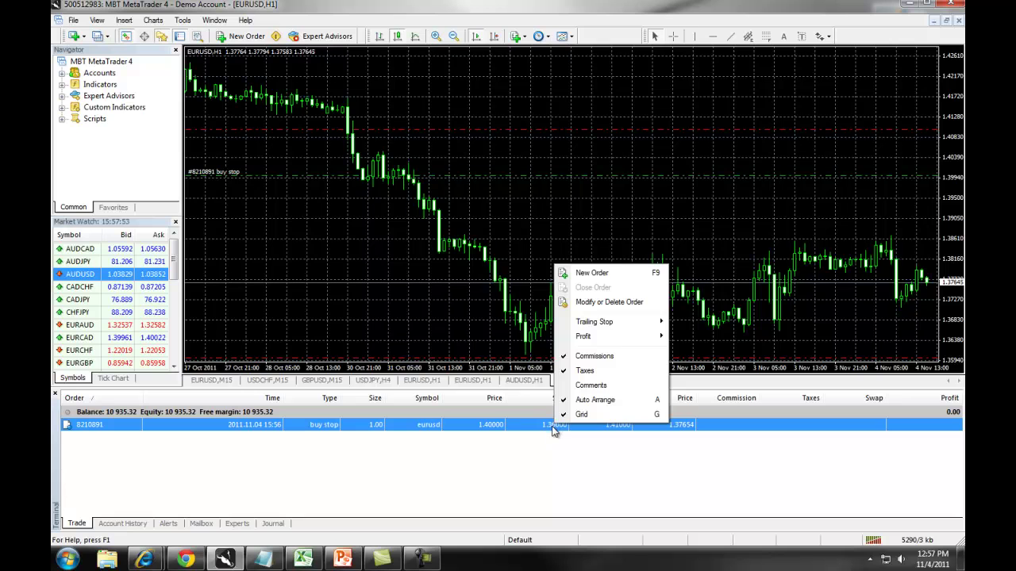
pyautogui.click(599, 302)
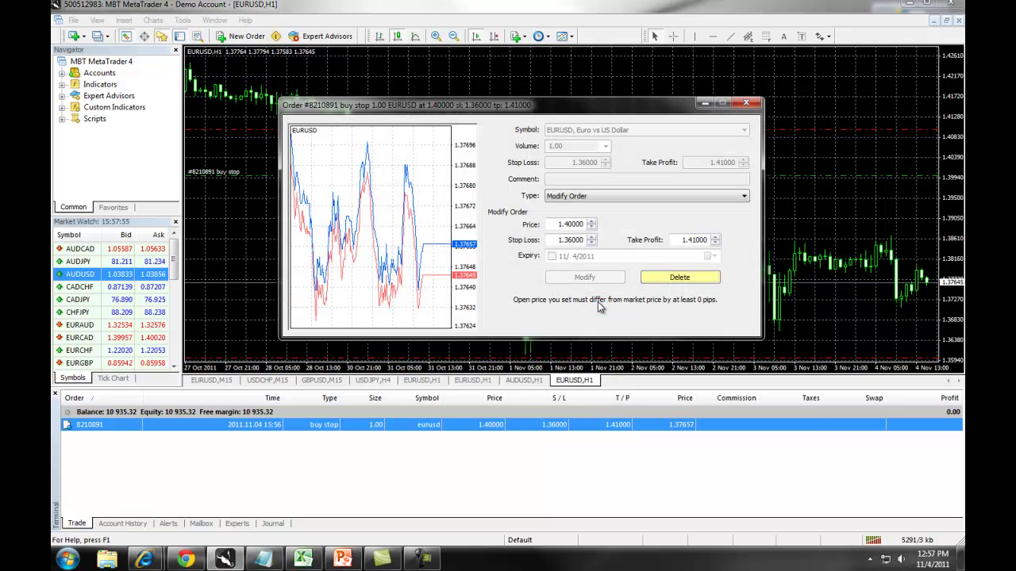
pyautogui.click(676, 277)
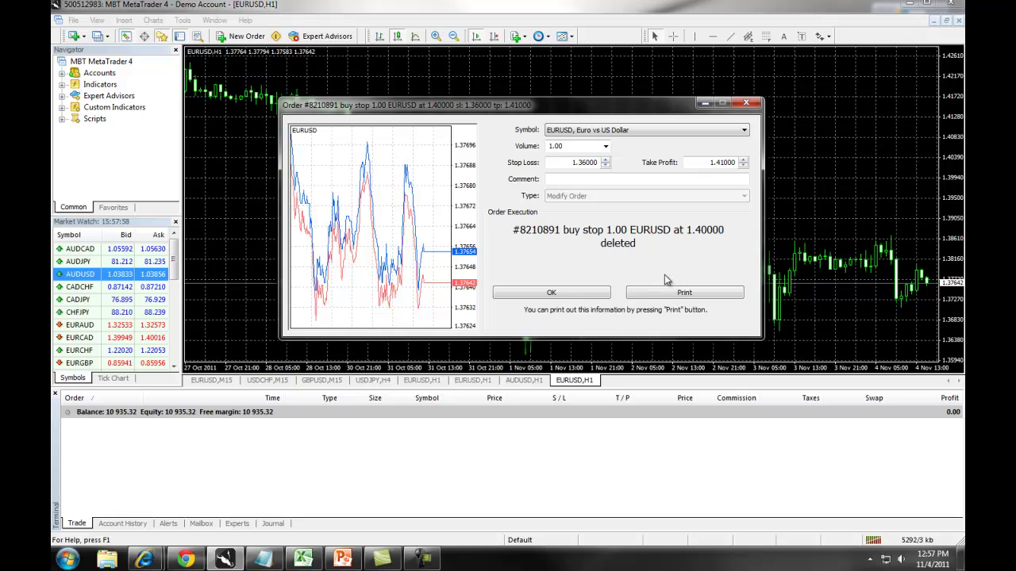
pyautogui.click(588, 292)
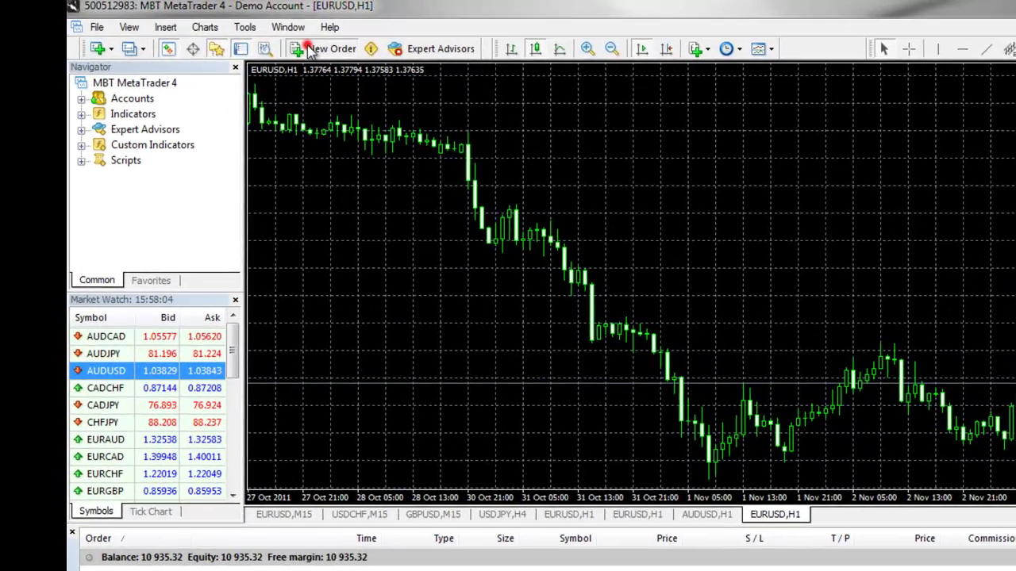
pyautogui.click(230, 35)
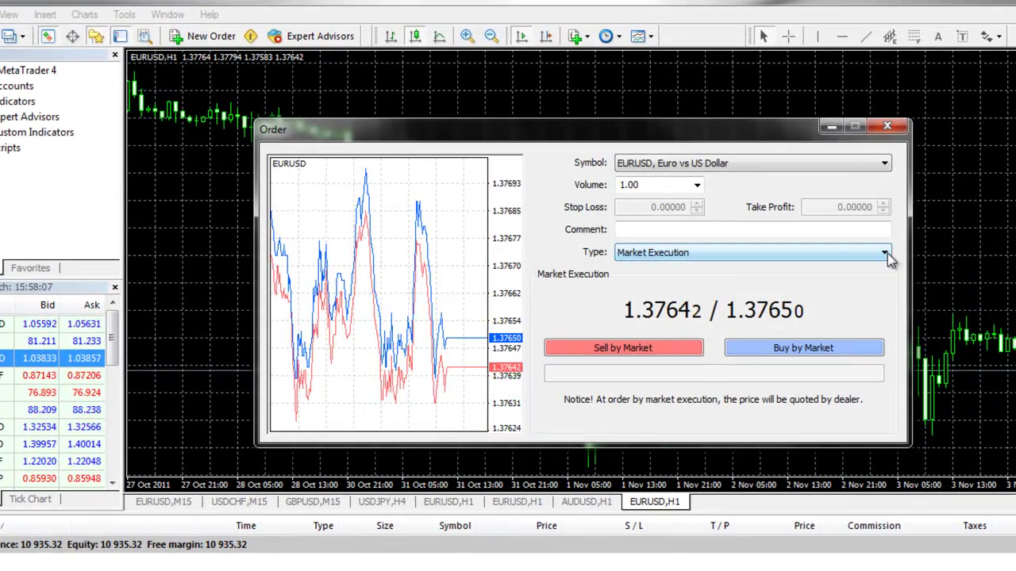
# Switch the new order to a Pending Order of type Sell Stop.
pyautogui.click(887, 253)
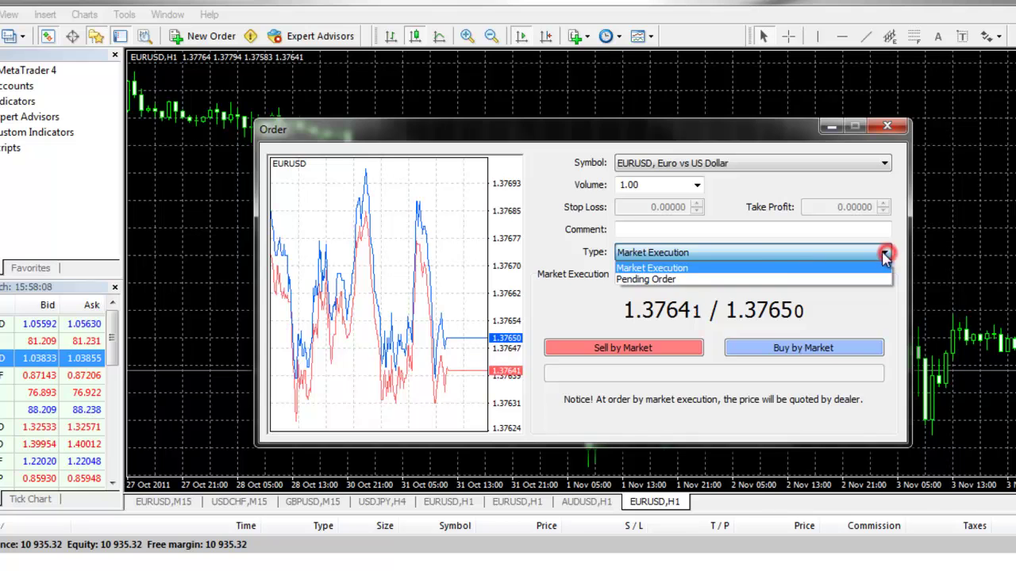
pyautogui.click(634, 280)
pyautogui.click(729, 299)
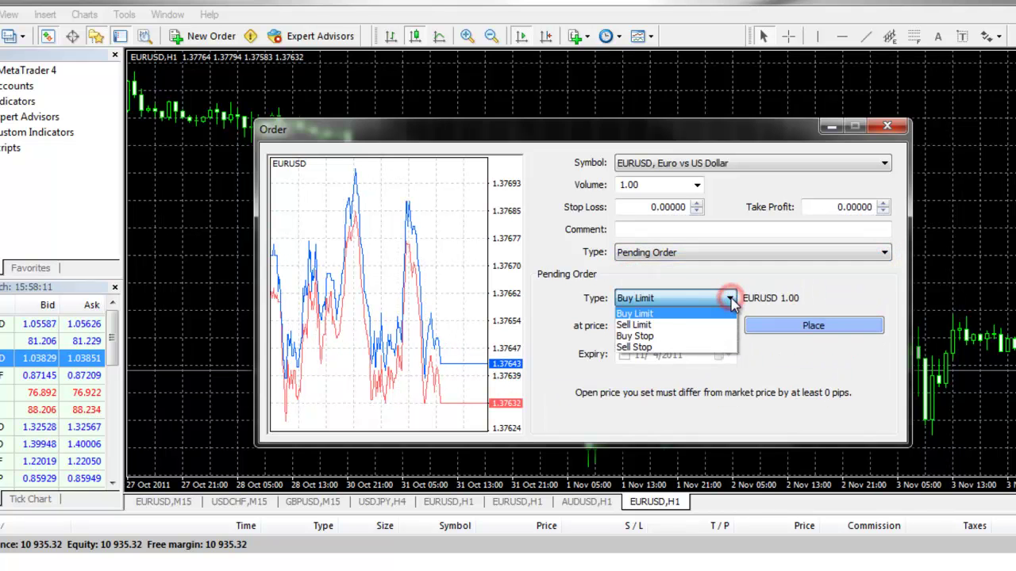
pyautogui.click(650, 348)
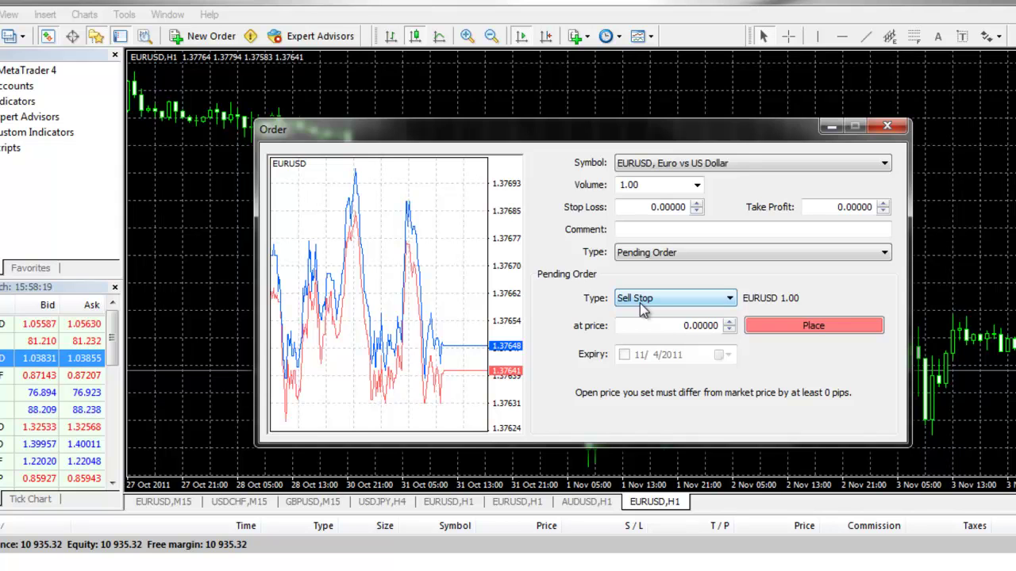
# Enter 1.35000 as the sell stop price and place the order.
pyautogui.doubleClick(681, 325)
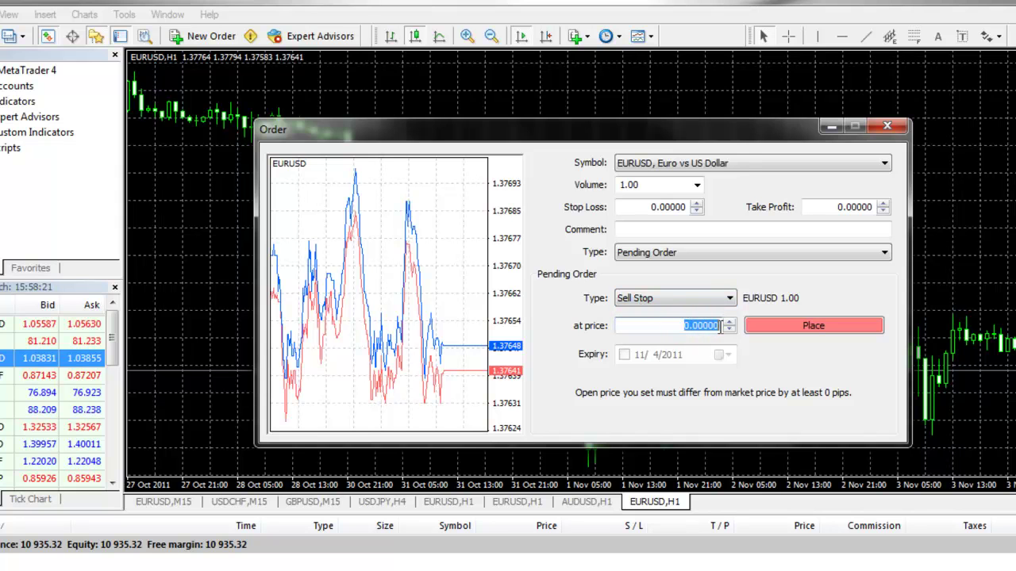
pyautogui.write('1')
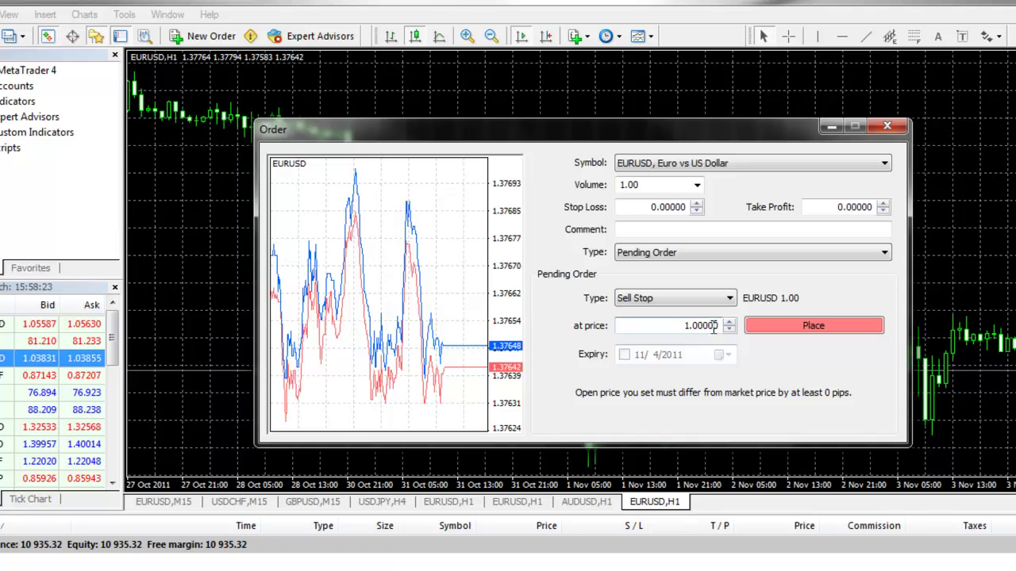
pyautogui.click(650, 207)
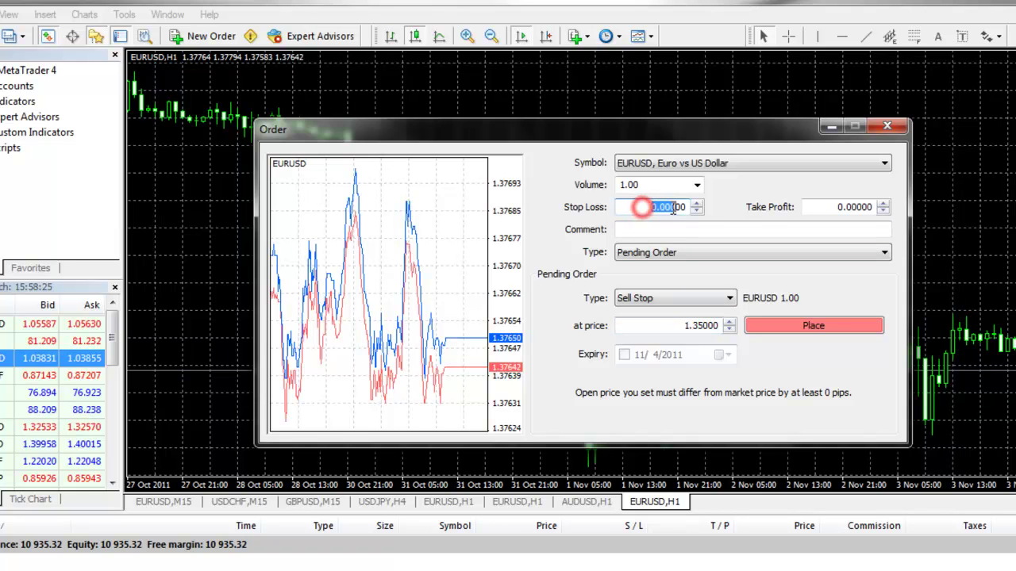
pyautogui.click(870, 207)
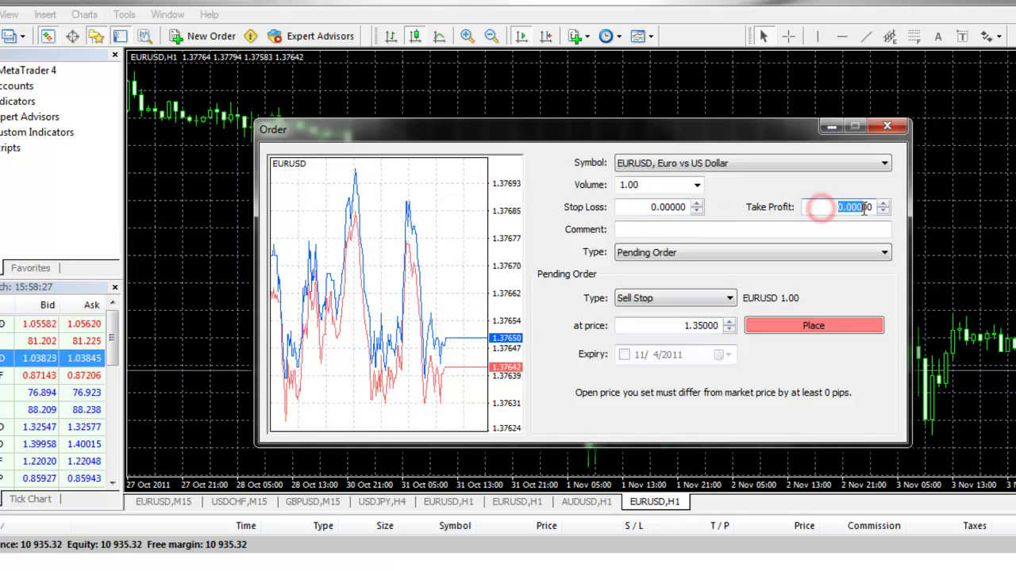
pyautogui.click(808, 325)
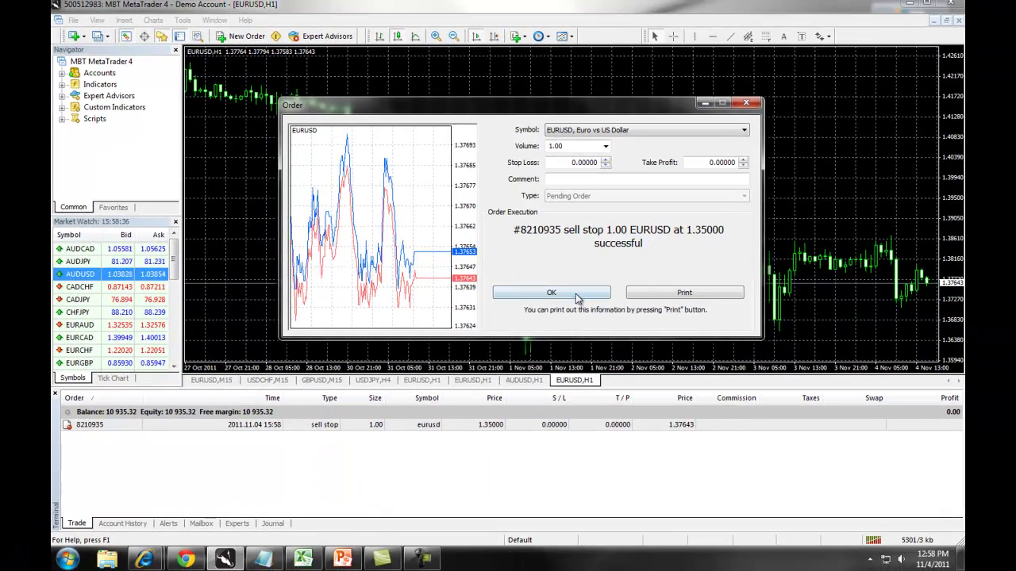
# Dismiss the placement confirmation, then delete the 1.35000 sell stop from the Trade list.
pyautogui.click(658, 385)
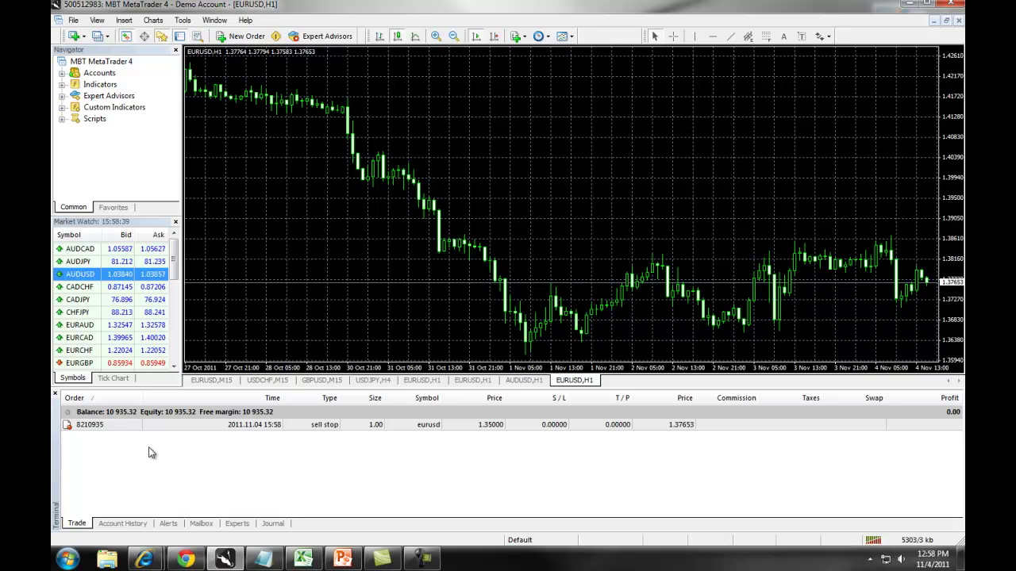
pyautogui.click(121, 427)
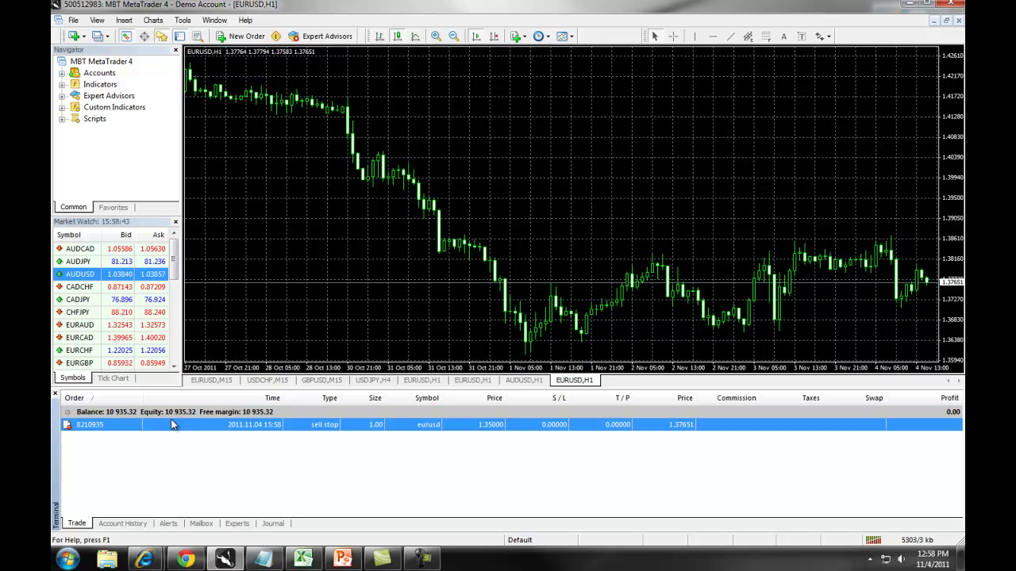
pyautogui.rightClick(543, 429)
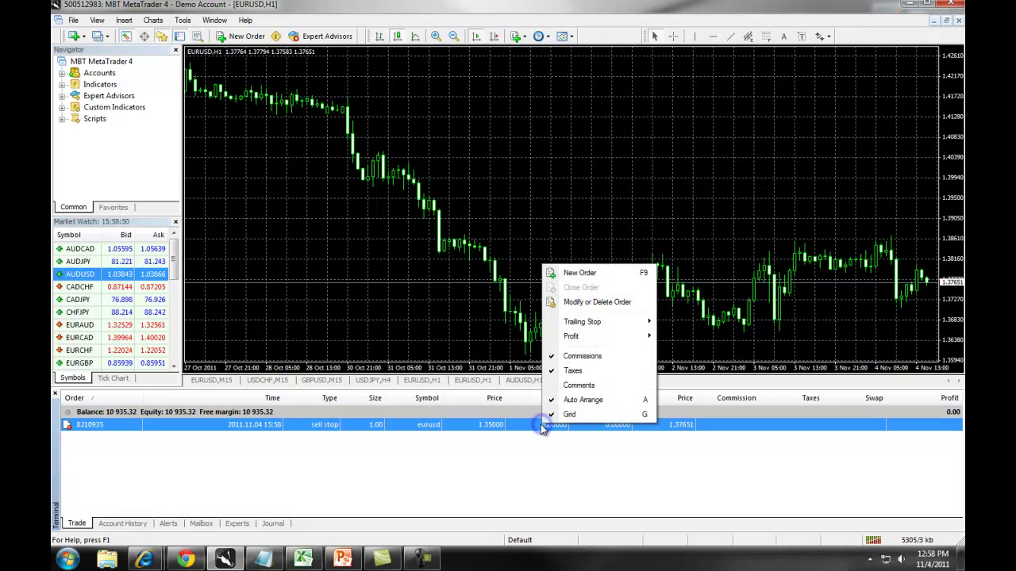
pyautogui.click(608, 302)
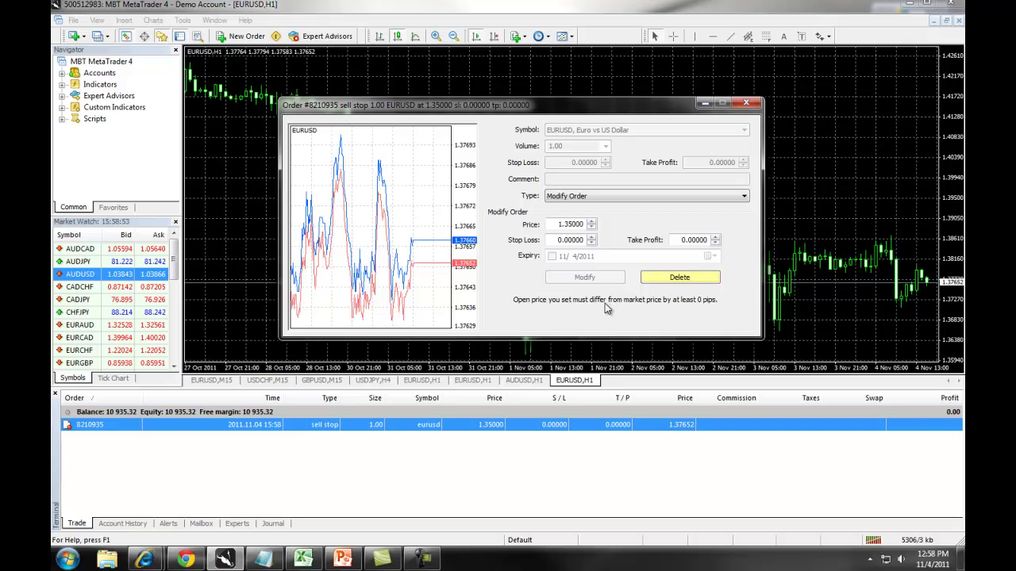
pyautogui.moveTo(557, 240); pyautogui.dragTo(580, 240)
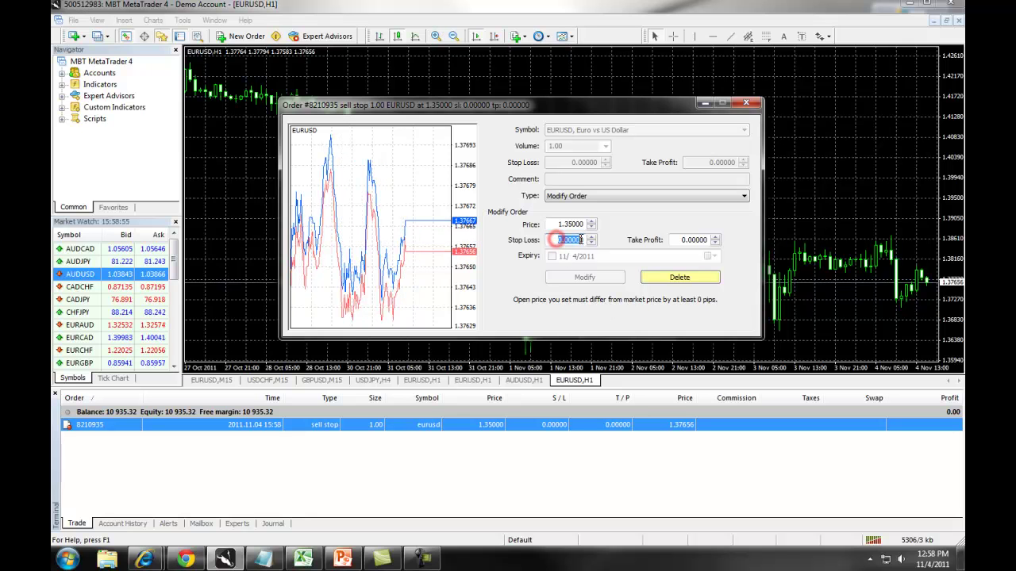
pyautogui.write('1.40000')
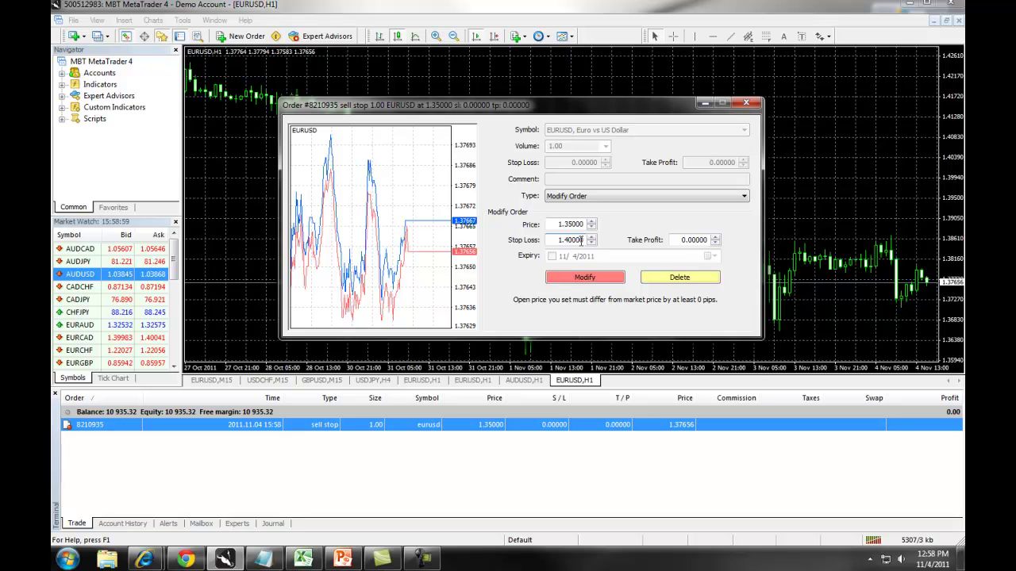
pyautogui.click(678, 278)
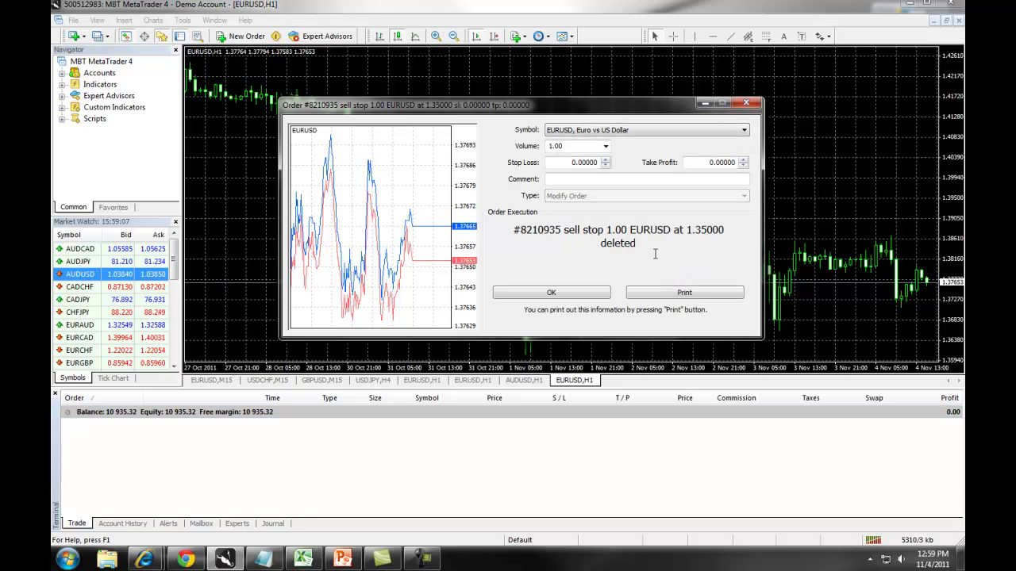
pyautogui.click(747, 103)
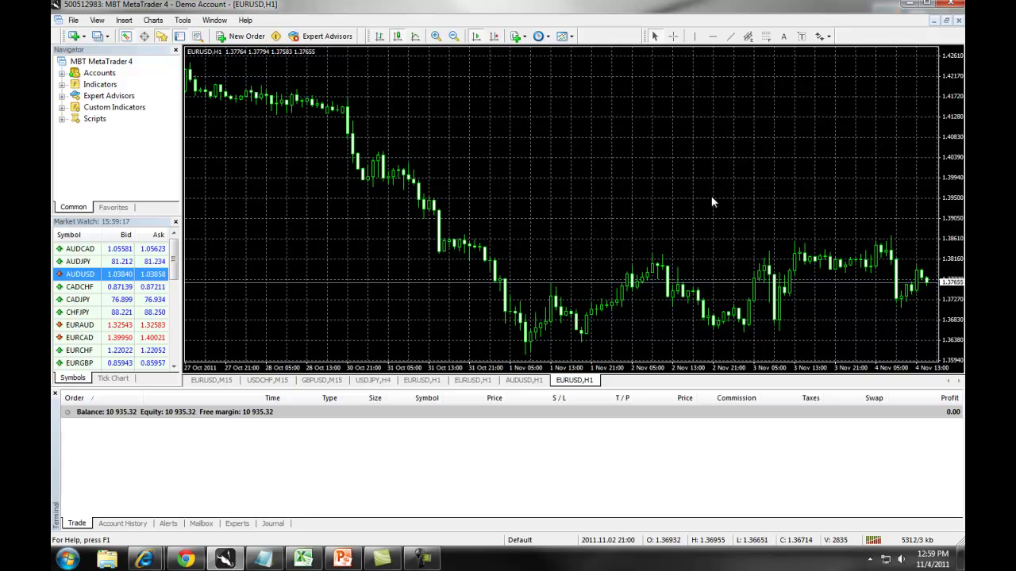
# Buy 1.00 lot of EURUSD at market.
pyautogui.click(242, 36)
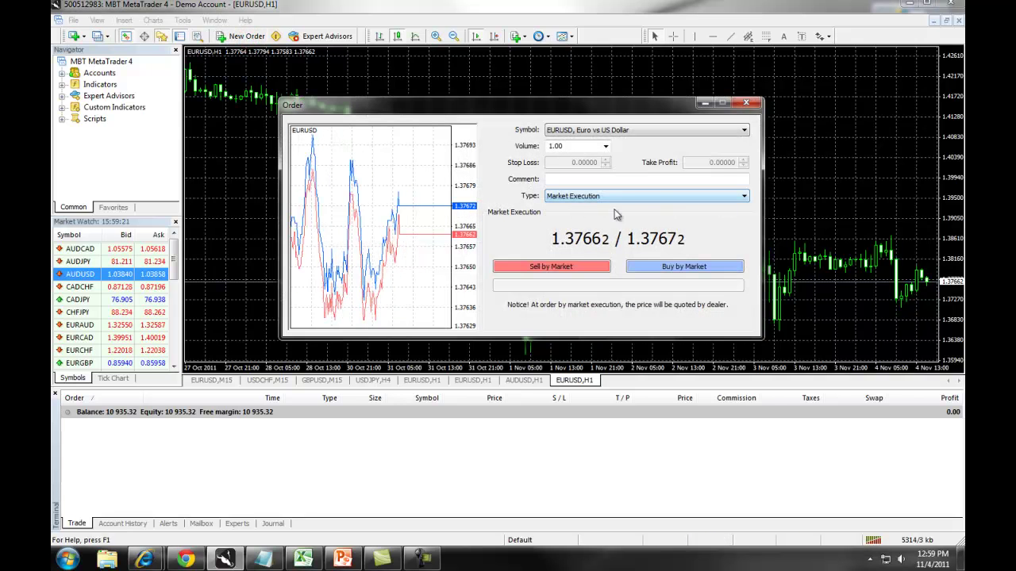
pyautogui.click(670, 268)
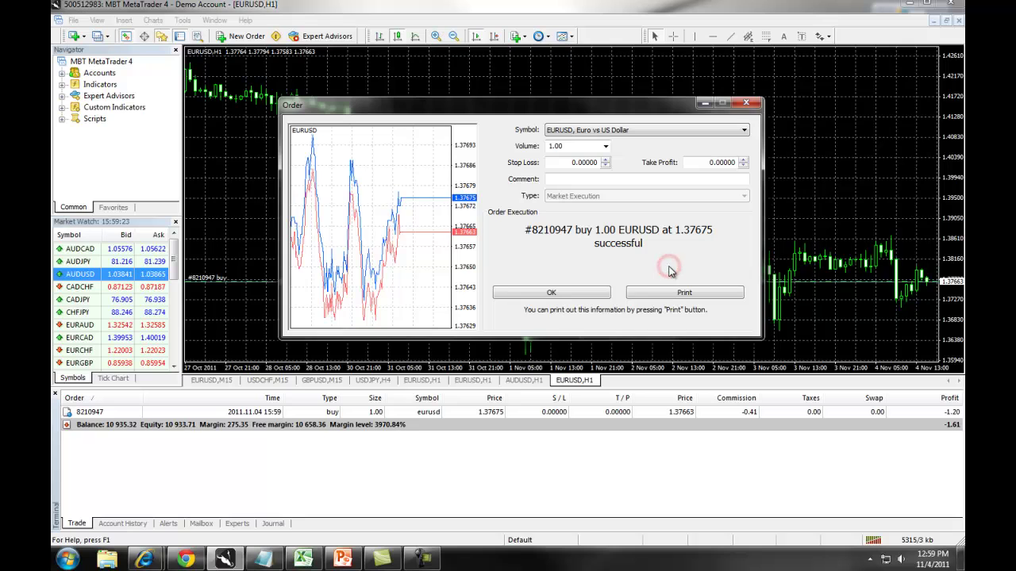
pyautogui.click(588, 293)
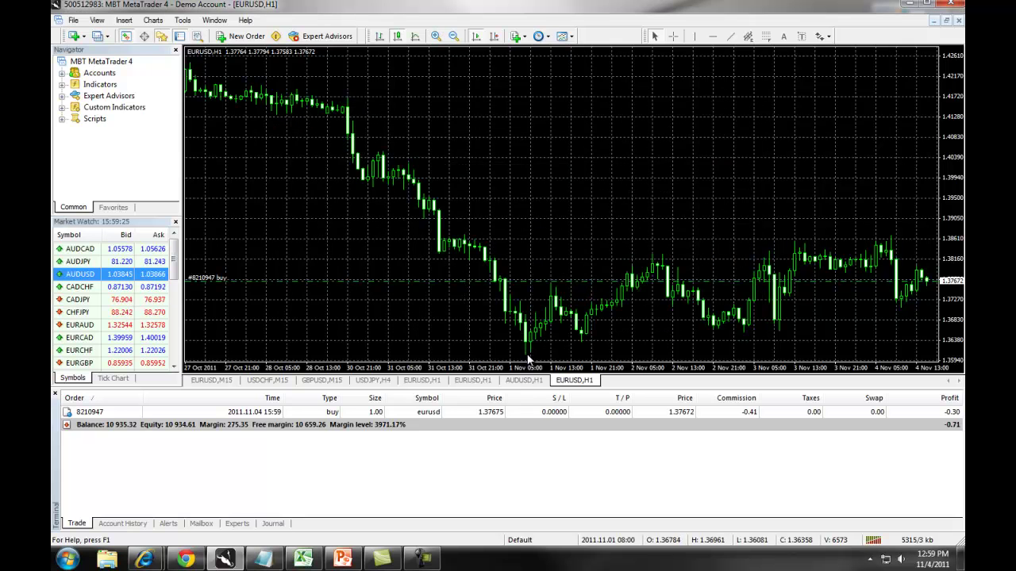
# Set a 1.35000 stop loss on the open EURUSD buy position.
pyautogui.rightClick(522, 412)
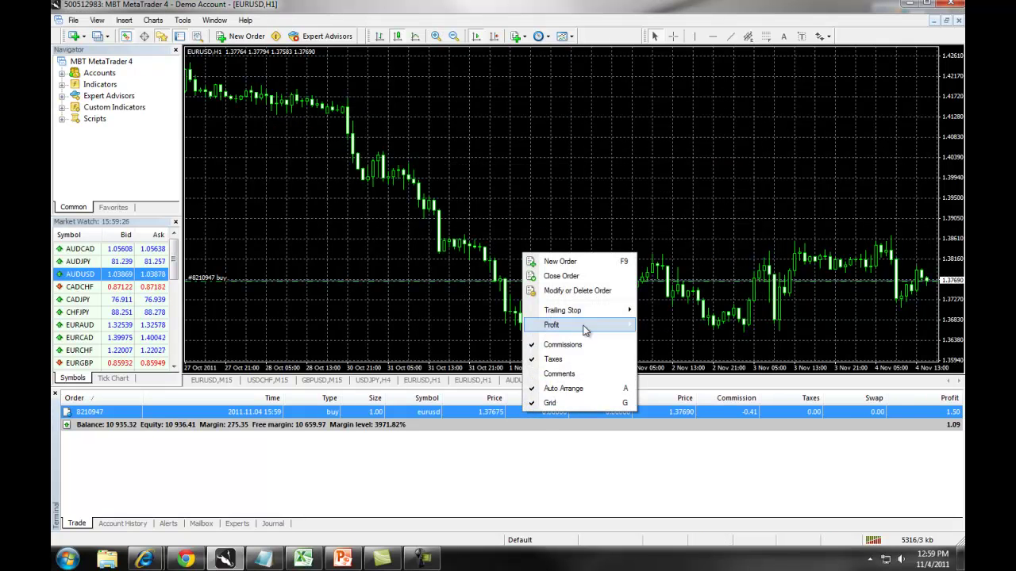
pyautogui.click(585, 292)
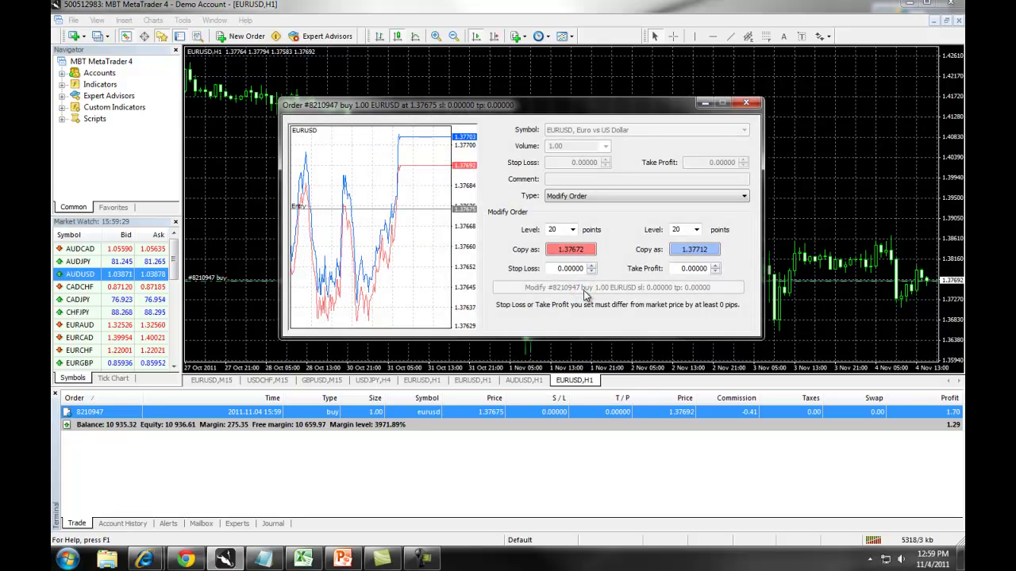
pyautogui.moveTo(553, 269); pyautogui.dragTo(584, 268)
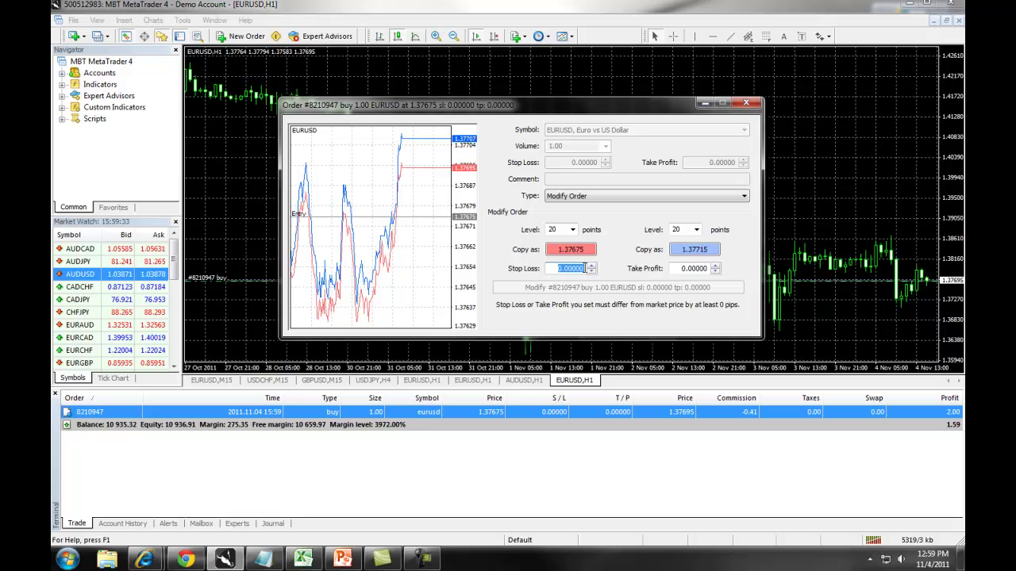
pyautogui.write('1.')
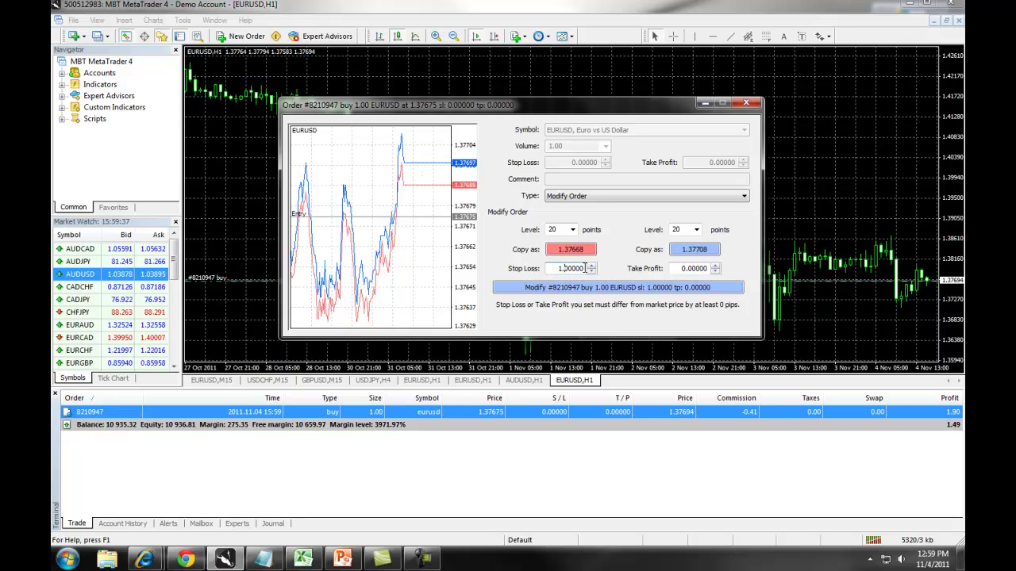
pyautogui.write('35')
pyautogui.click(566, 289)
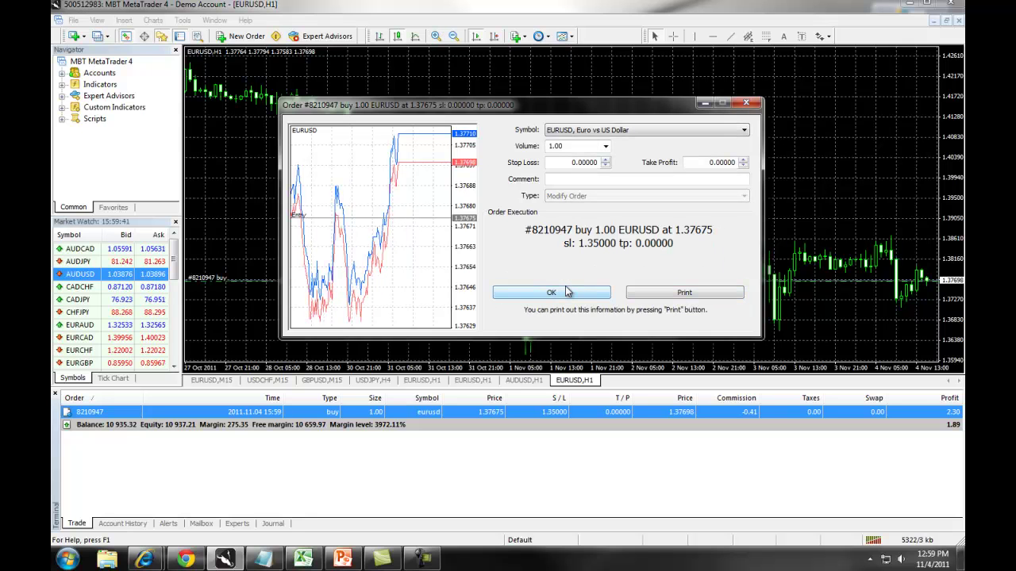
pyautogui.click(746, 103)
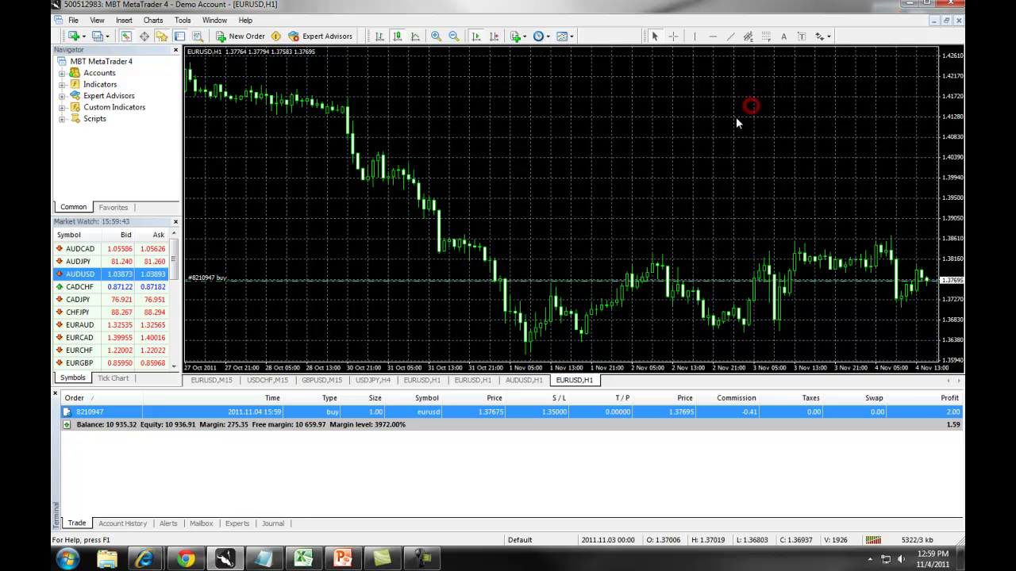
# Close the EURUSD buy position by market at 1.37693 and dismiss the summary.
pyautogui.rightClick(528, 411)
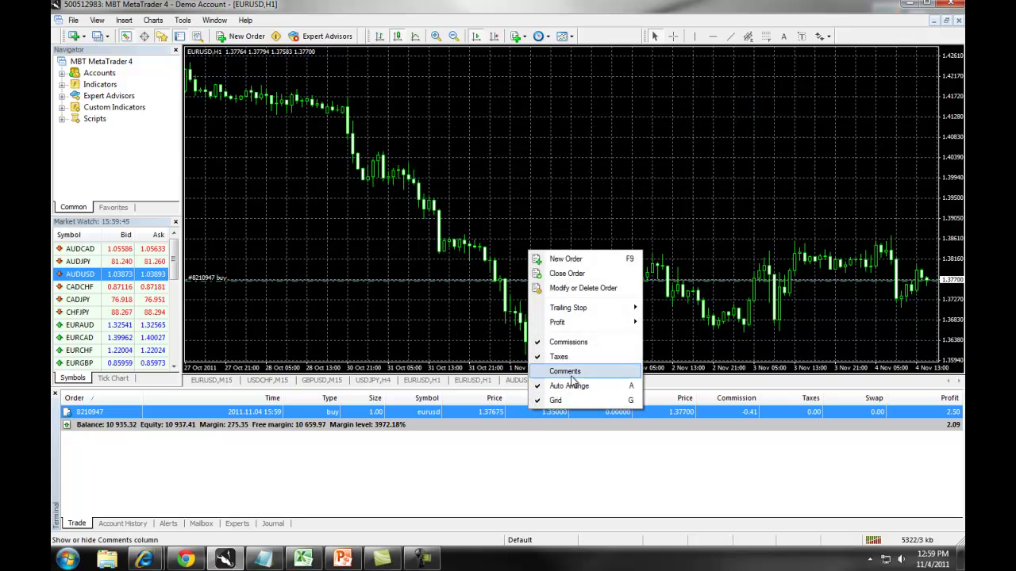
pyautogui.click(573, 273)
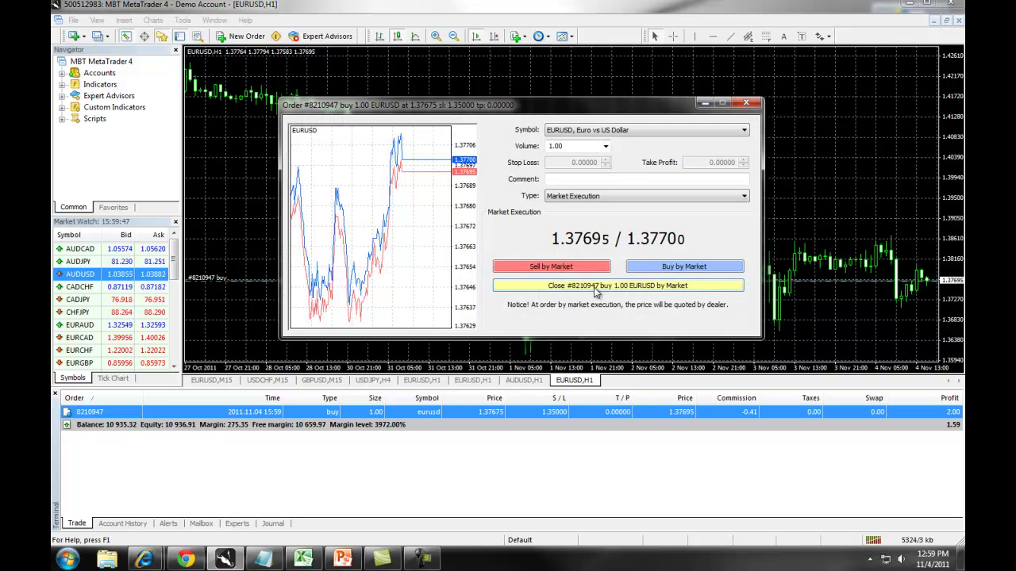
pyautogui.click(595, 292)
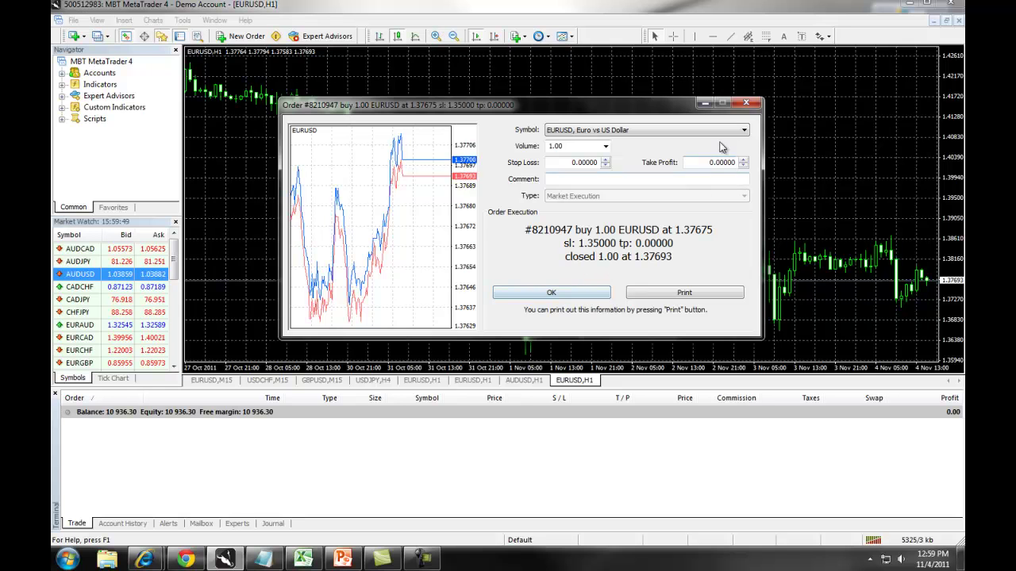
pyautogui.click(746, 104)
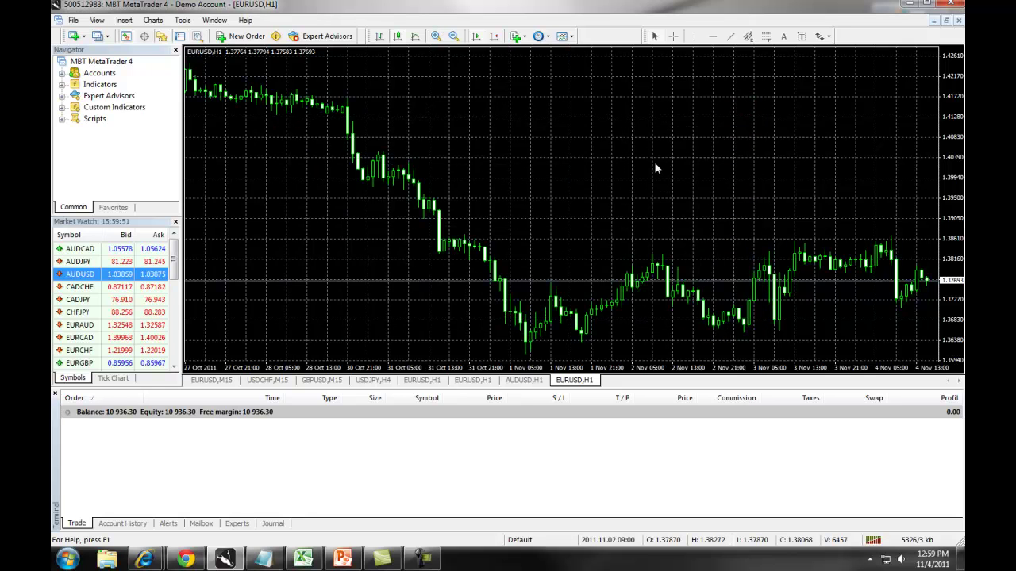
pyautogui.click(252, 41)
pyautogui.click(742, 198)
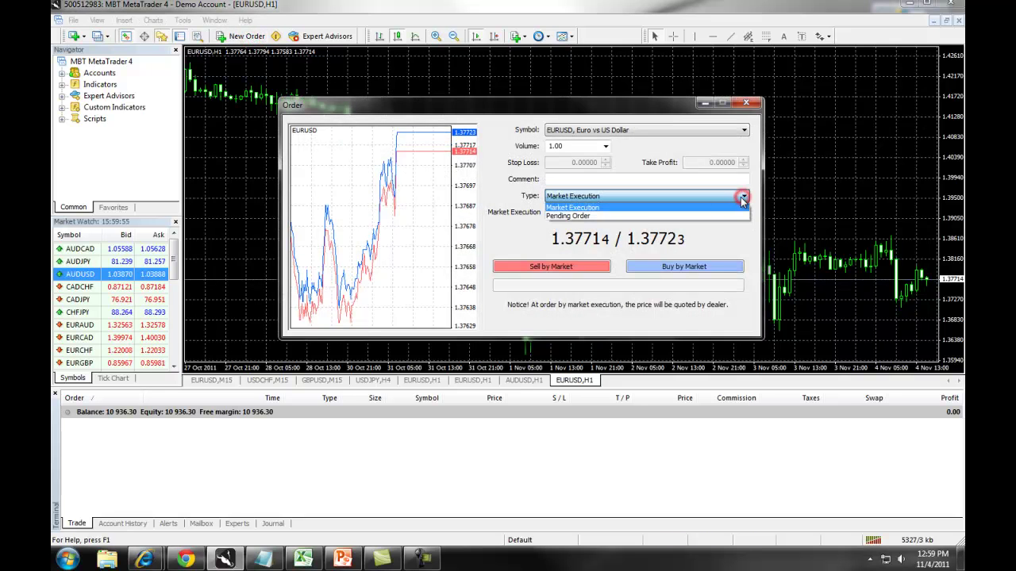
pyautogui.click(599, 217)
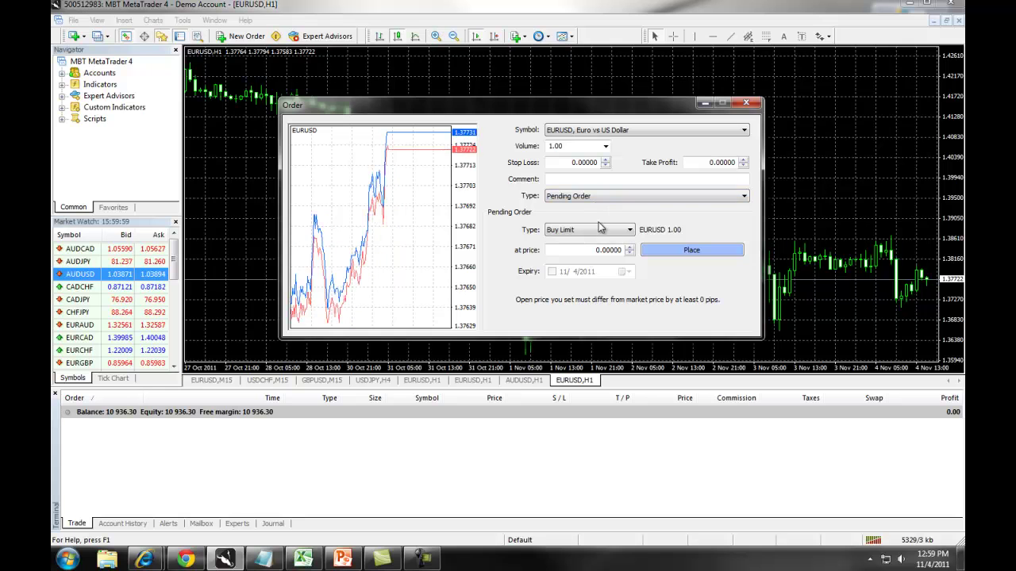
pyautogui.click(747, 104)
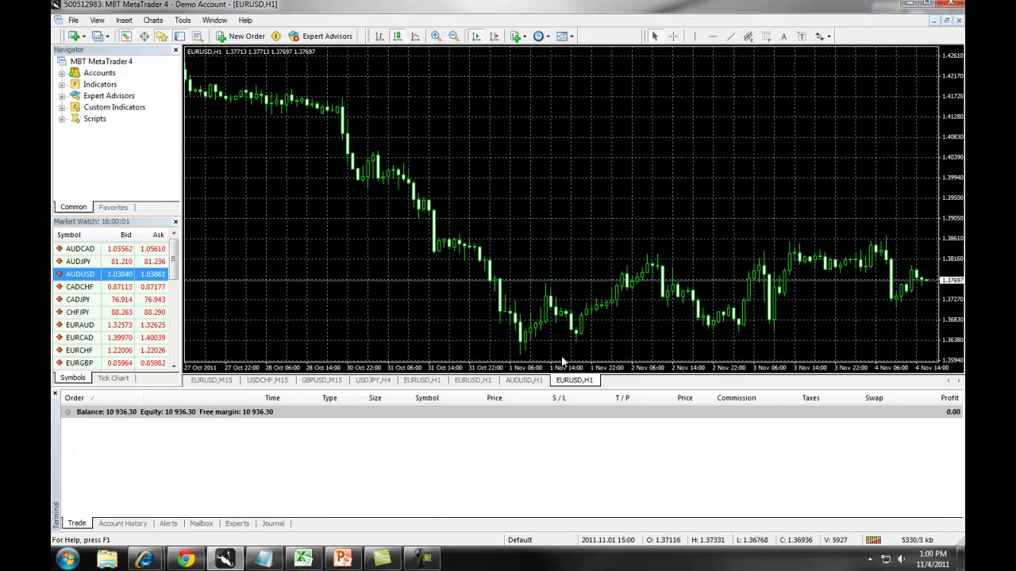